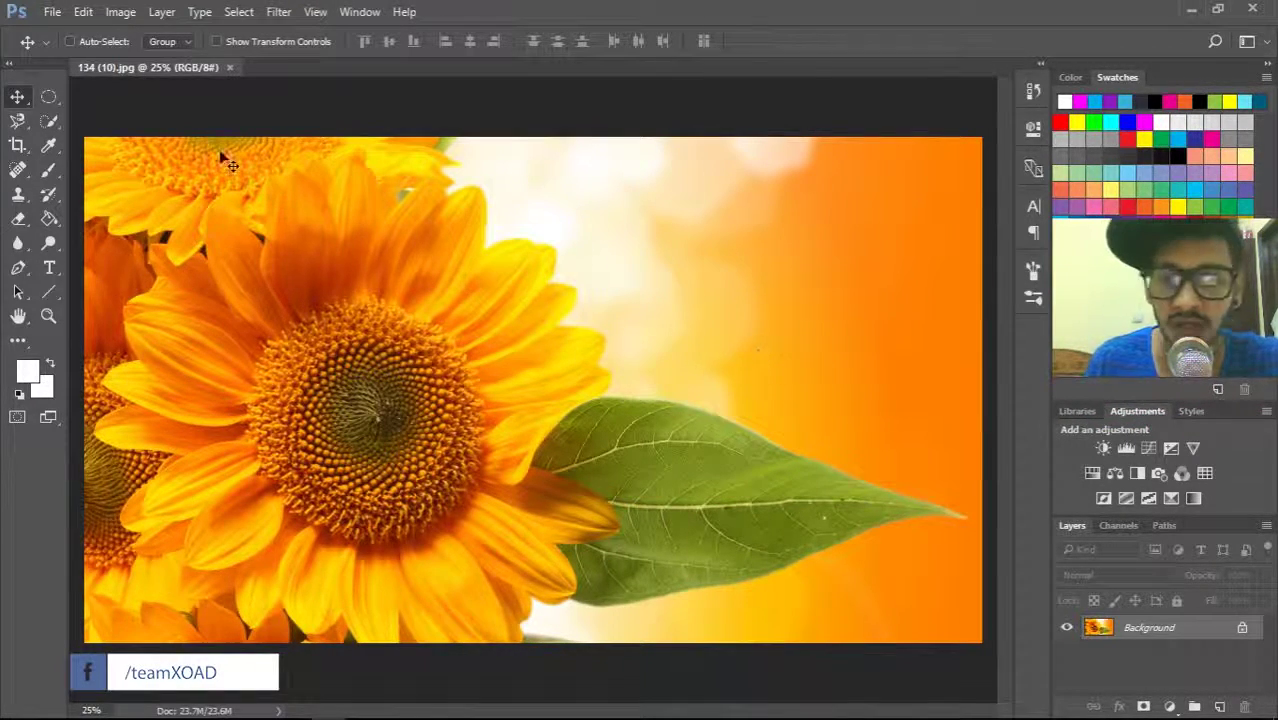
# - Duplicate the Background layer as 'Background copy' from its context menu
pyautogui.rightClick(1201, 627)
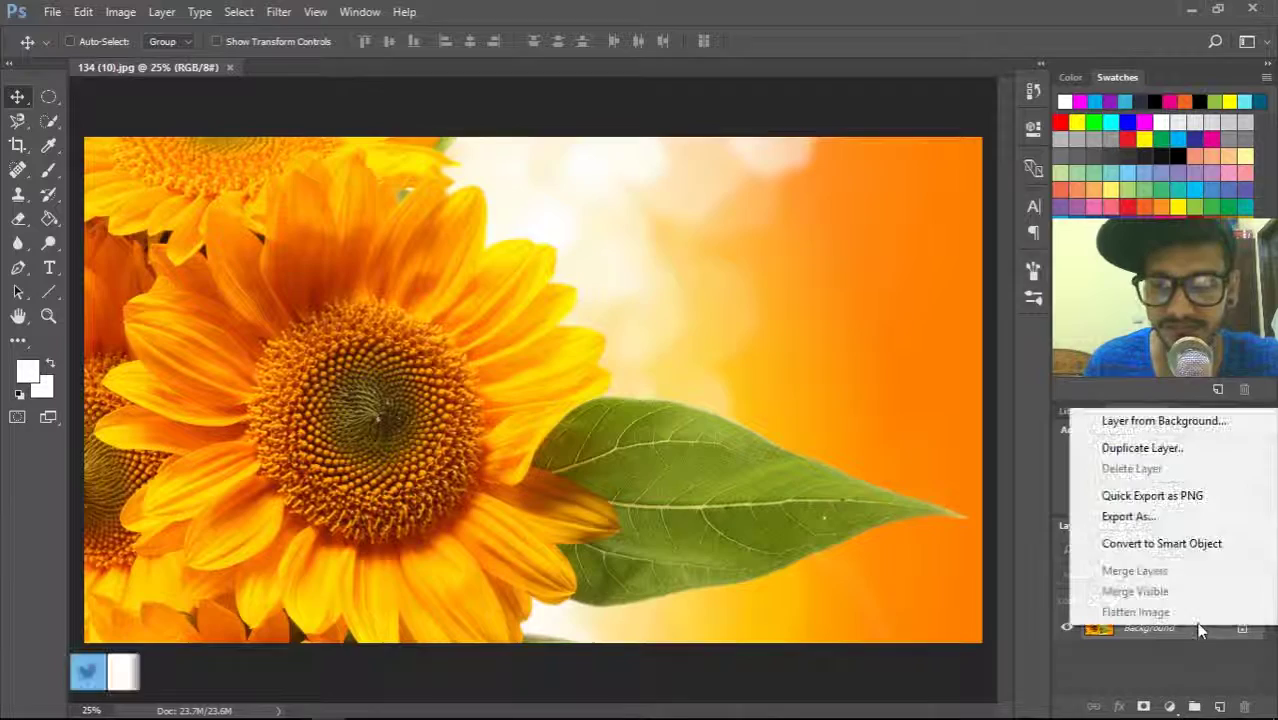
pyautogui.click(1158, 456)
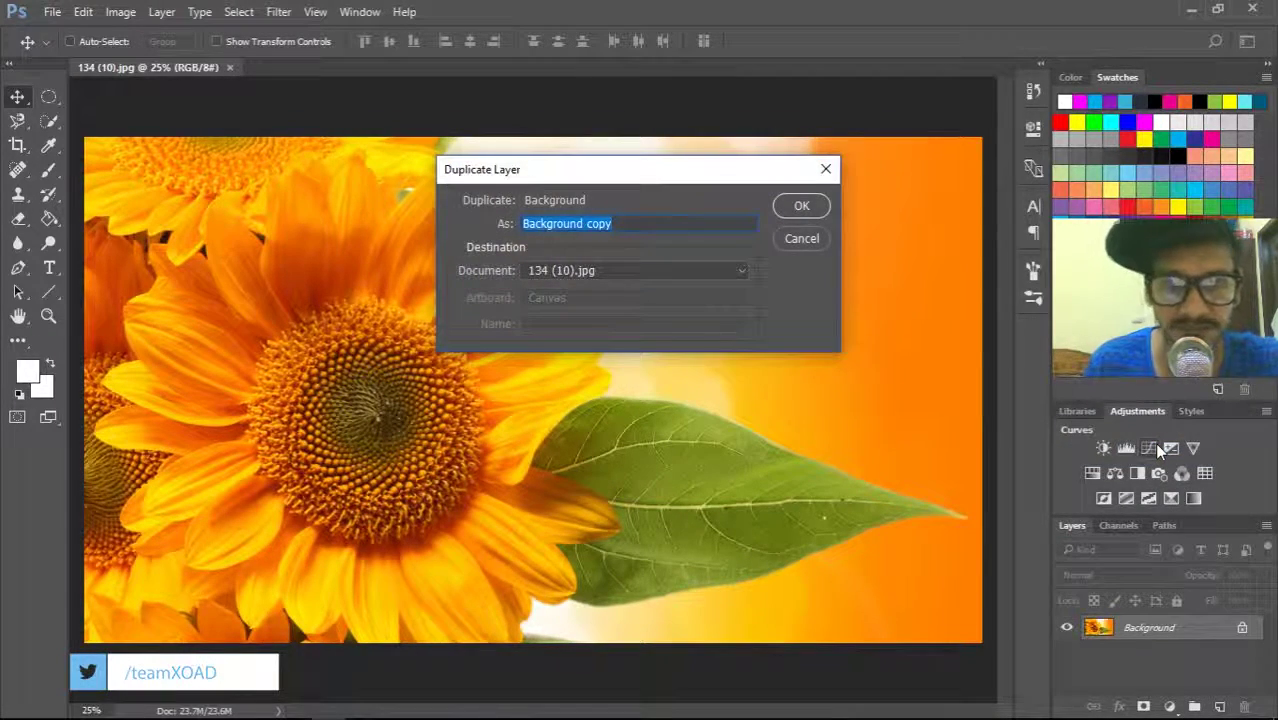
pyautogui.click(804, 208)
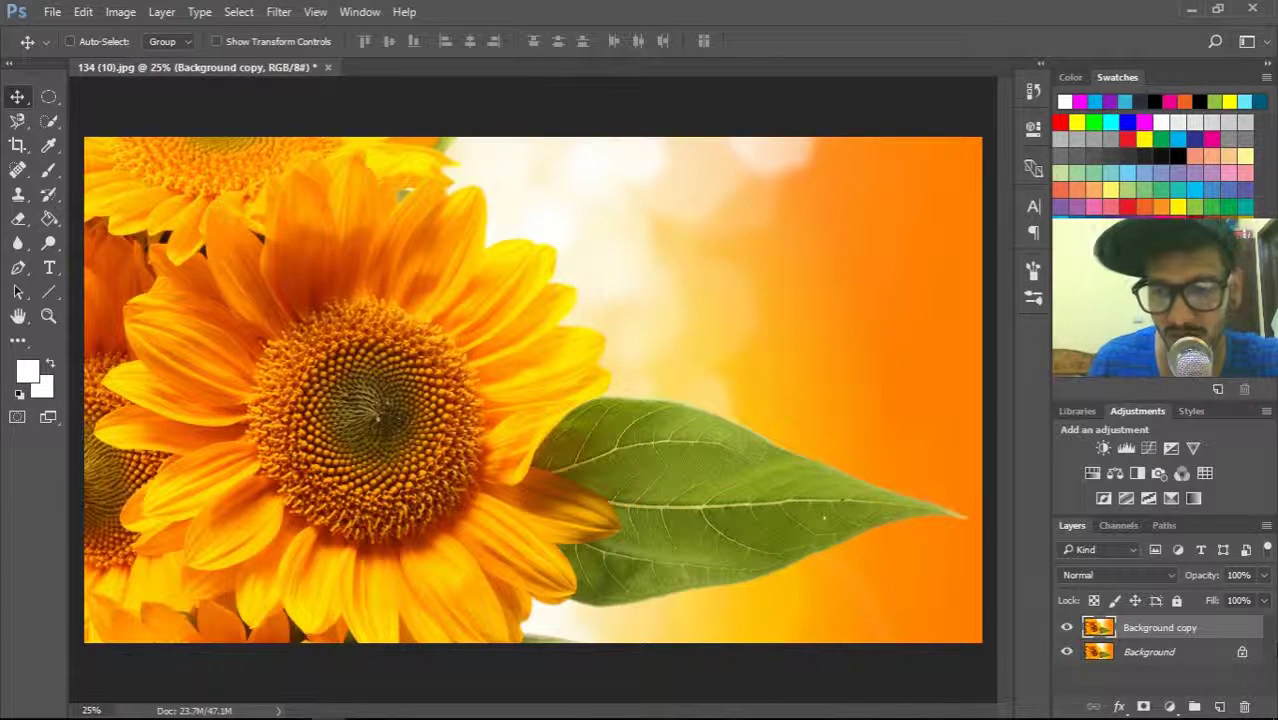
# - Add two Hue/Saturation adjustment layers, setting the second to Hue -21 and Saturation +13
pyautogui.click(1092, 472)
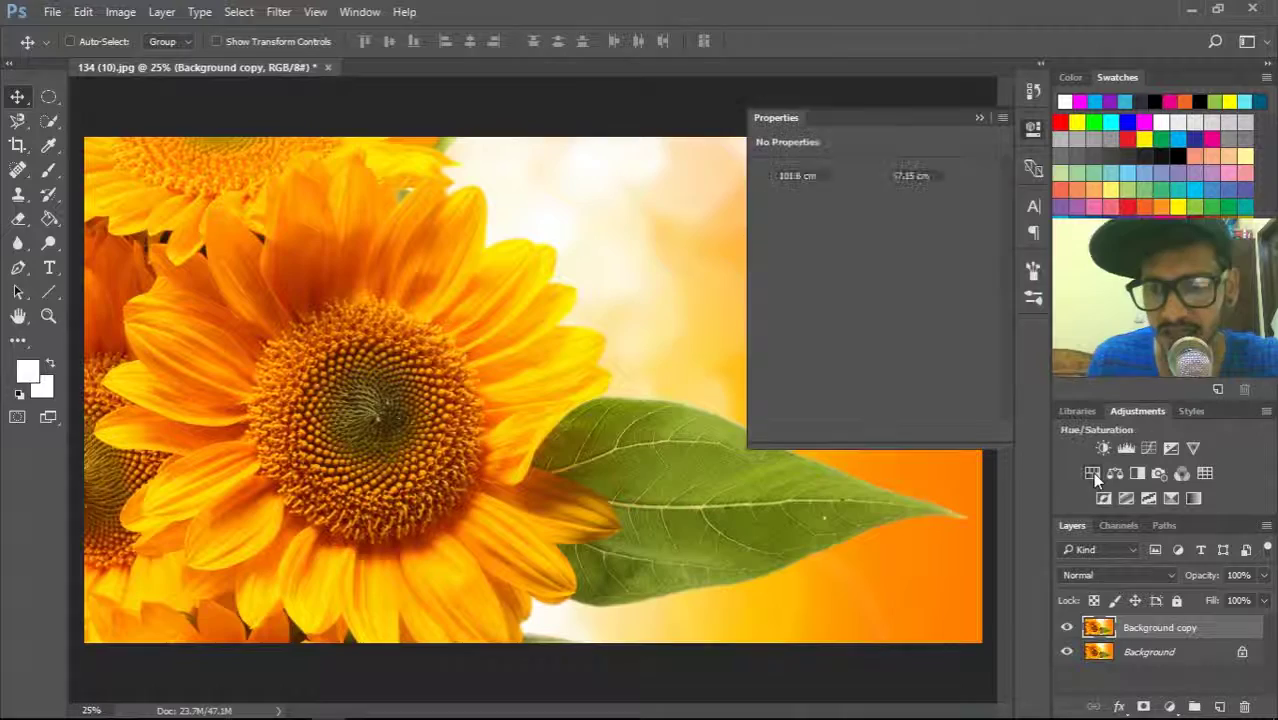
pyautogui.click(979, 117)
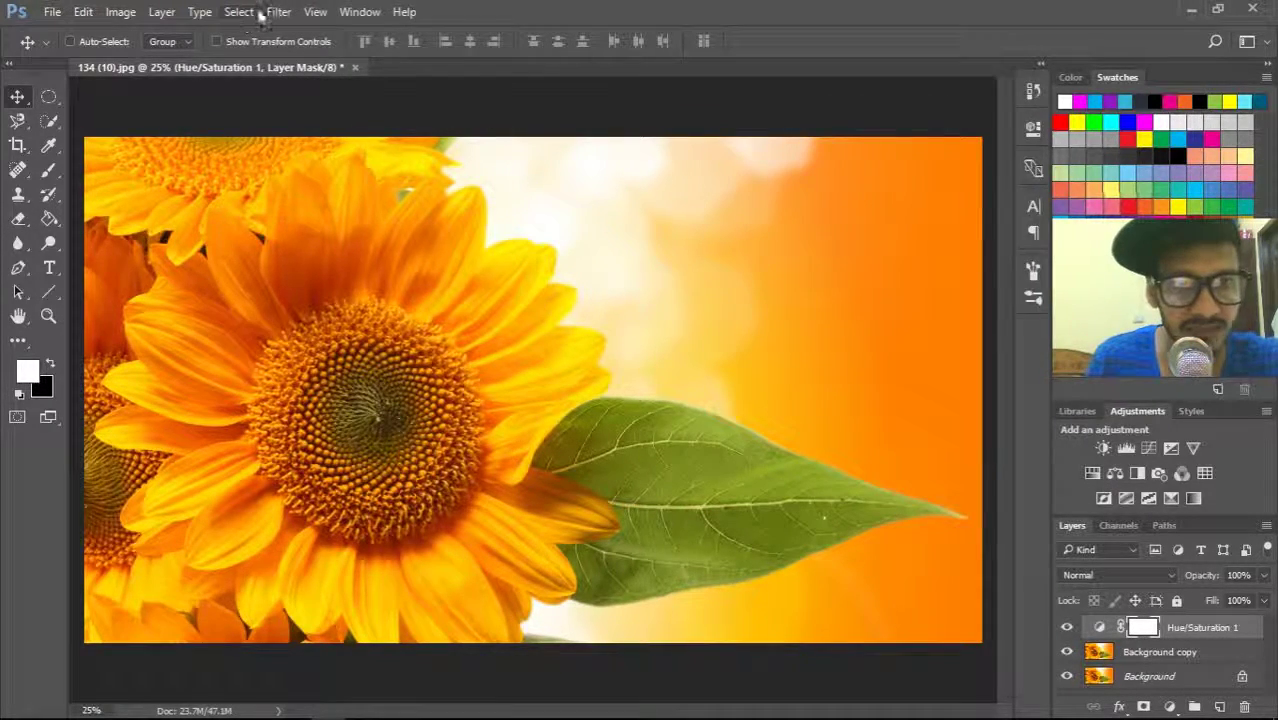
pyautogui.click(271, 13)
pyautogui.moveTo(170, 13)
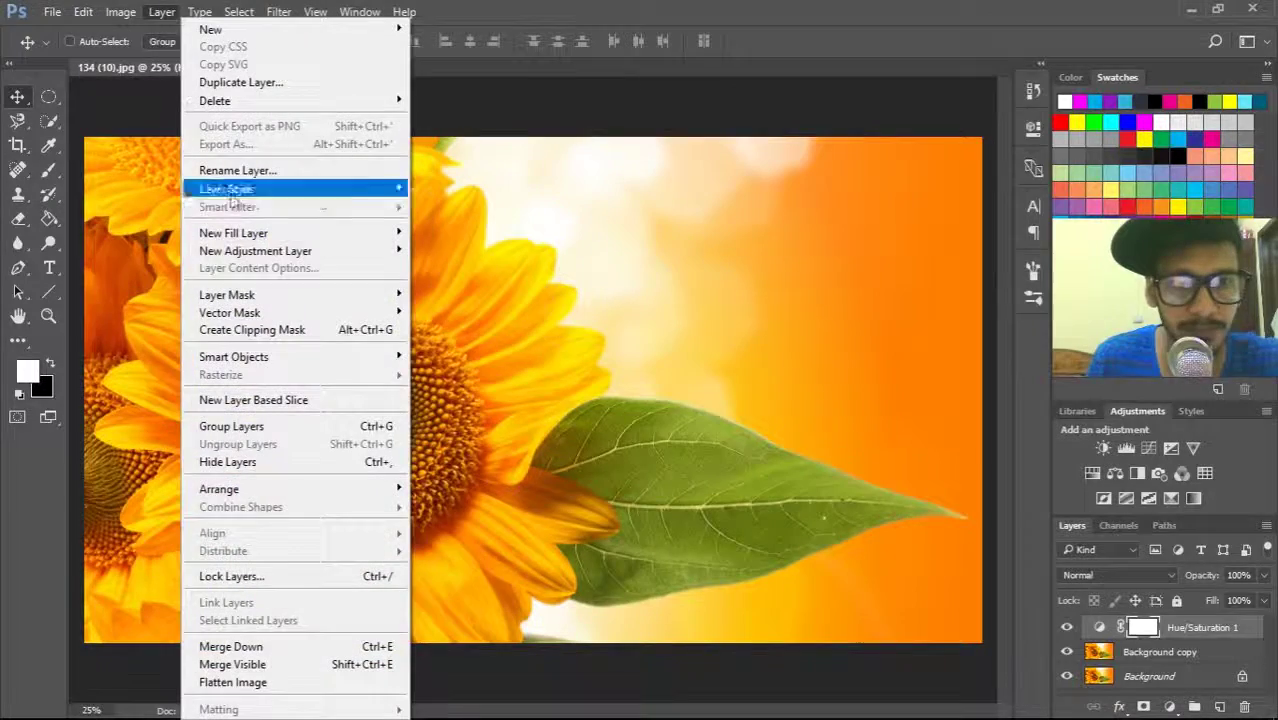
pyautogui.moveTo(258, 259)
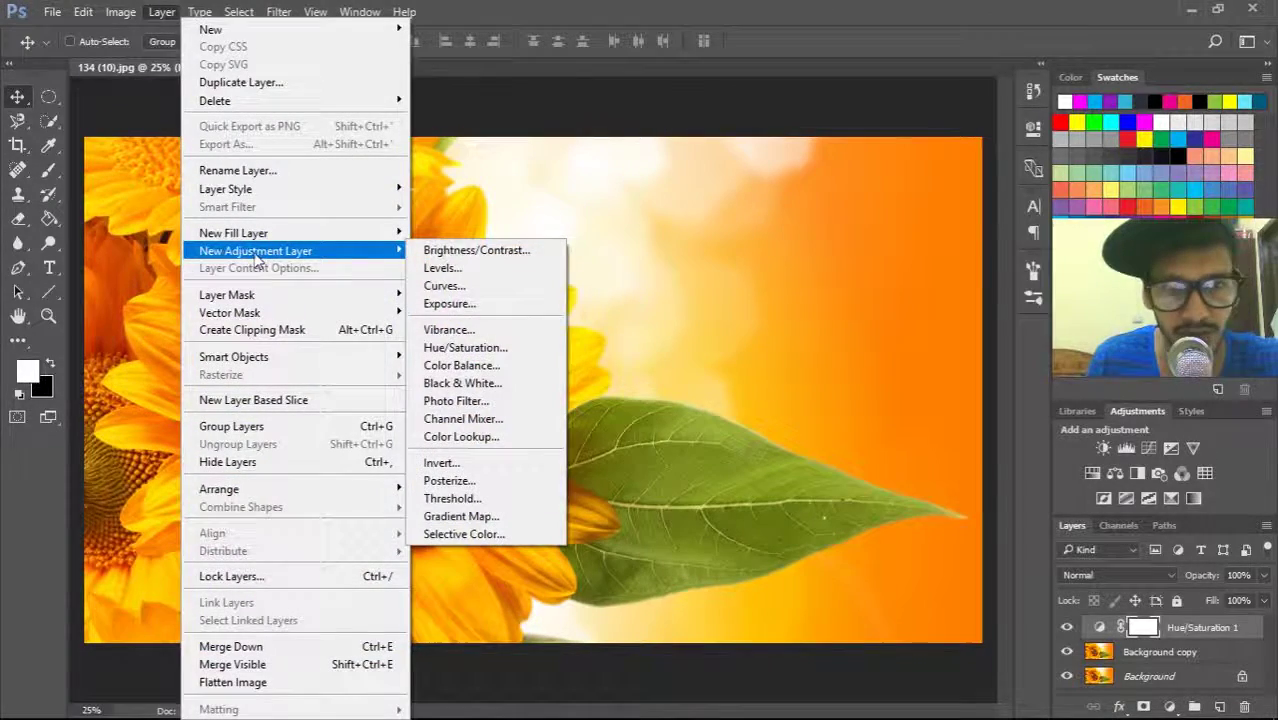
pyautogui.click(455, 348)
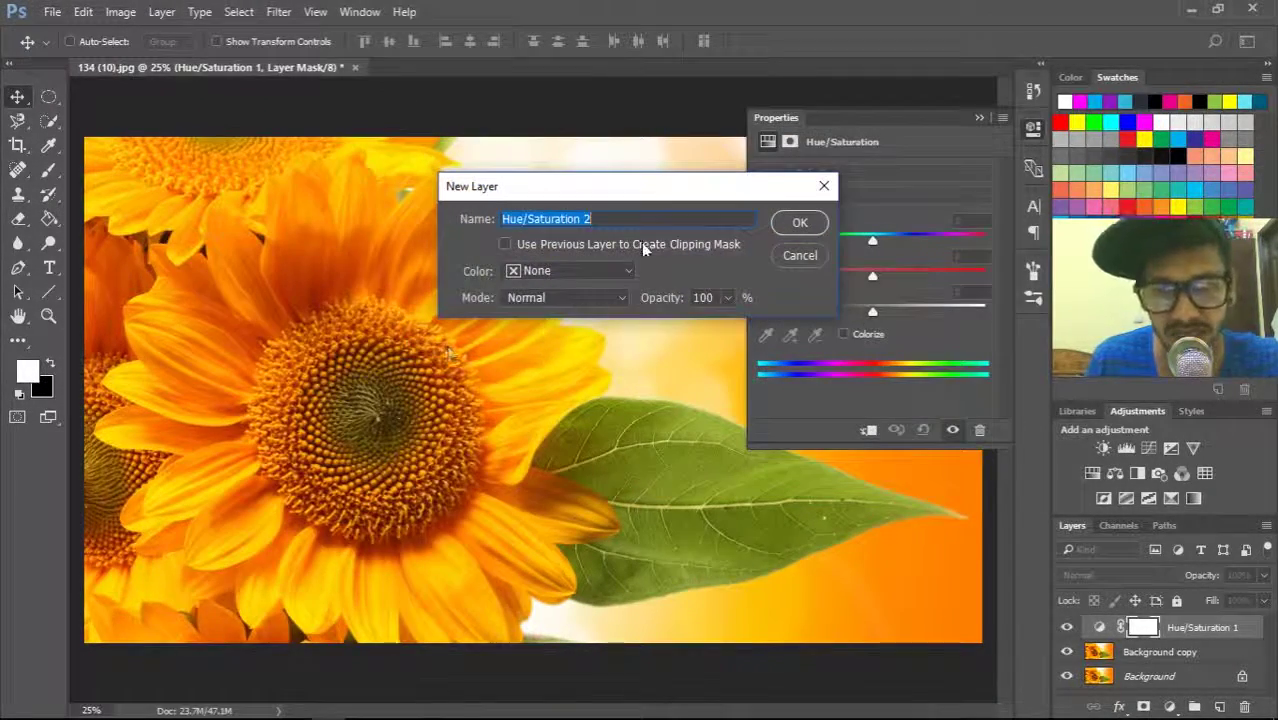
pyautogui.click(791, 222)
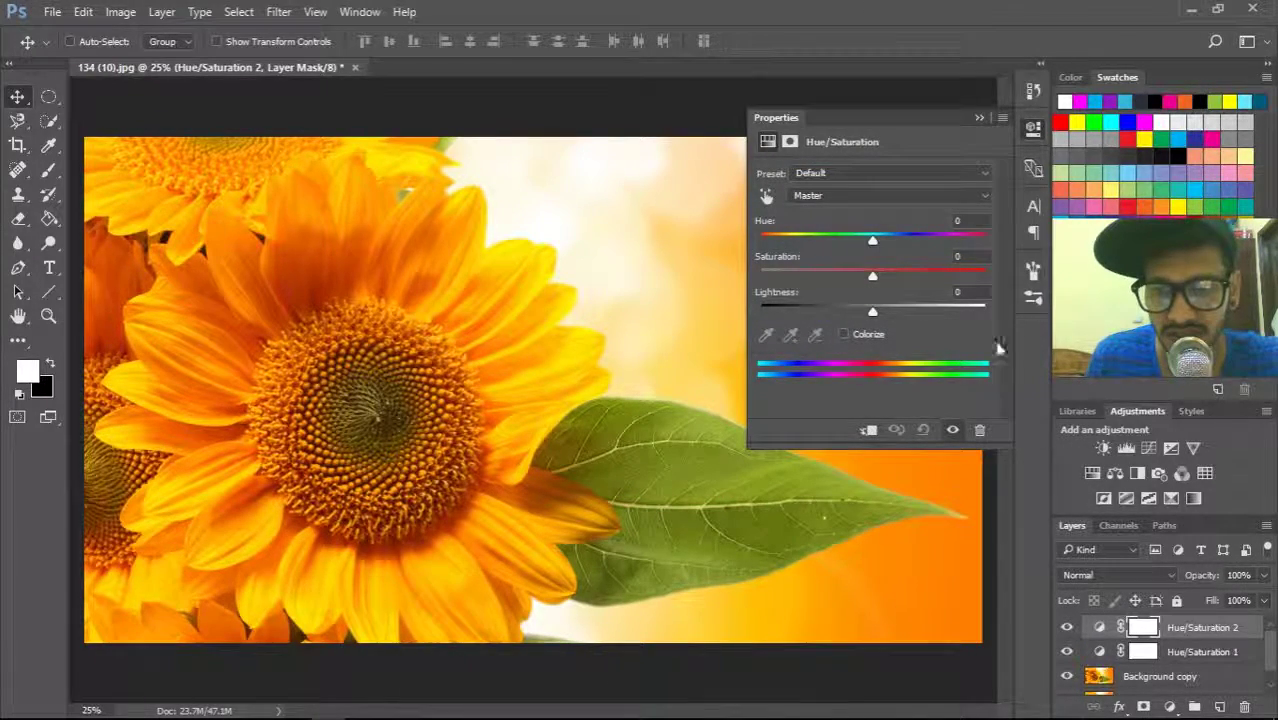
pyautogui.moveTo(875, 241); pyautogui.dragTo(882, 287)
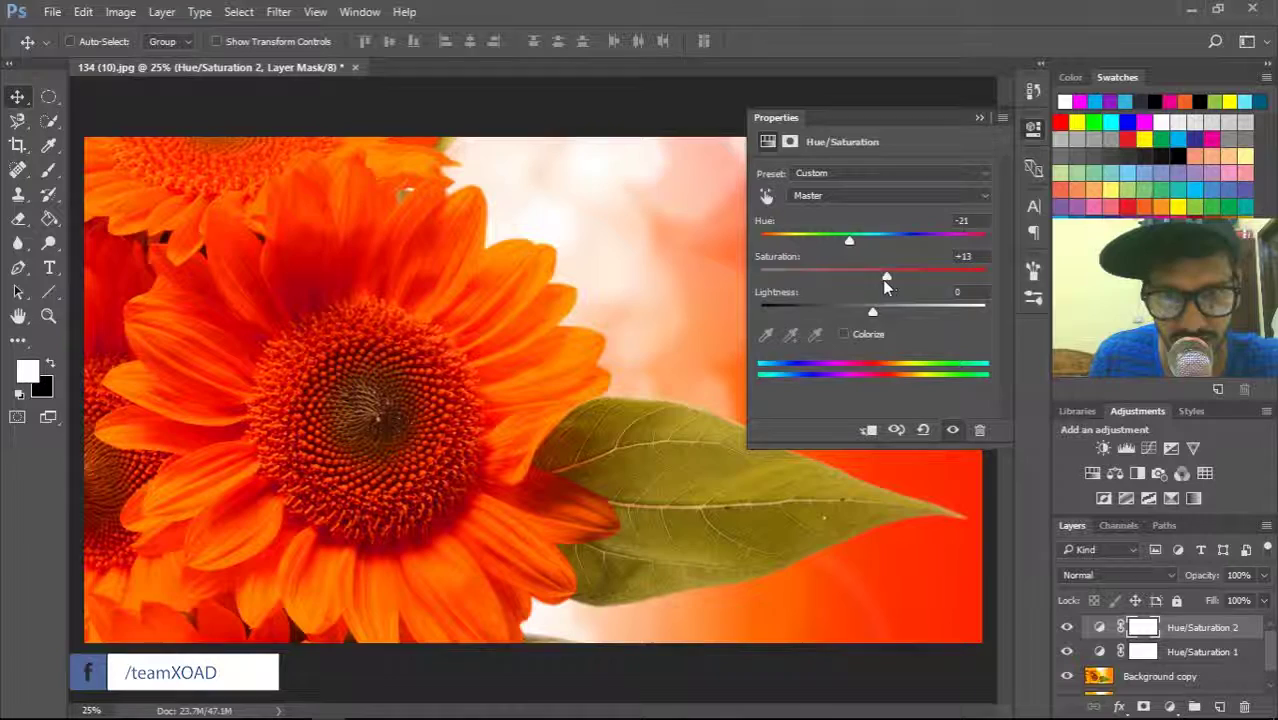
# - Merge the unused Hue/Saturation 1 layer down into Background copy
pyautogui.click(979, 118)
pyautogui.click(1177, 652)
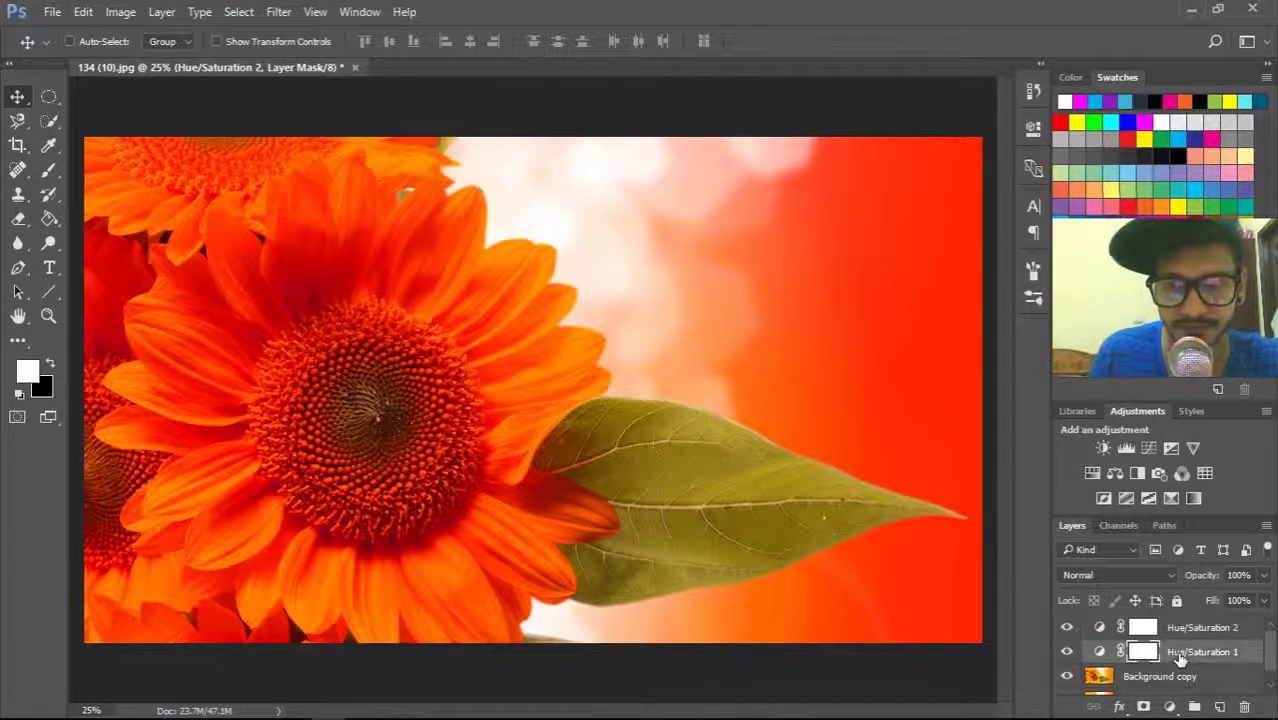
pyautogui.hotkey('ctrl', 'e')
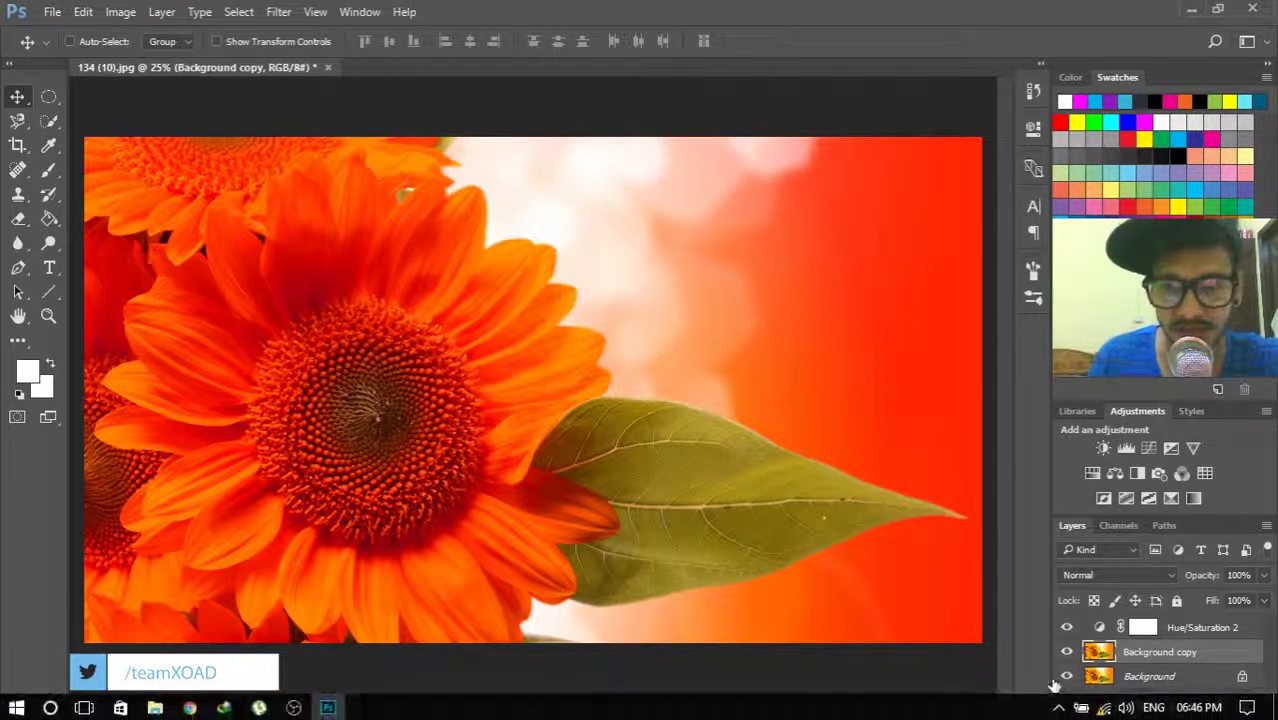
# - Toggle Hue/Saturation 2's visibility to compare, then delete that layer
pyautogui.click(1067, 628)
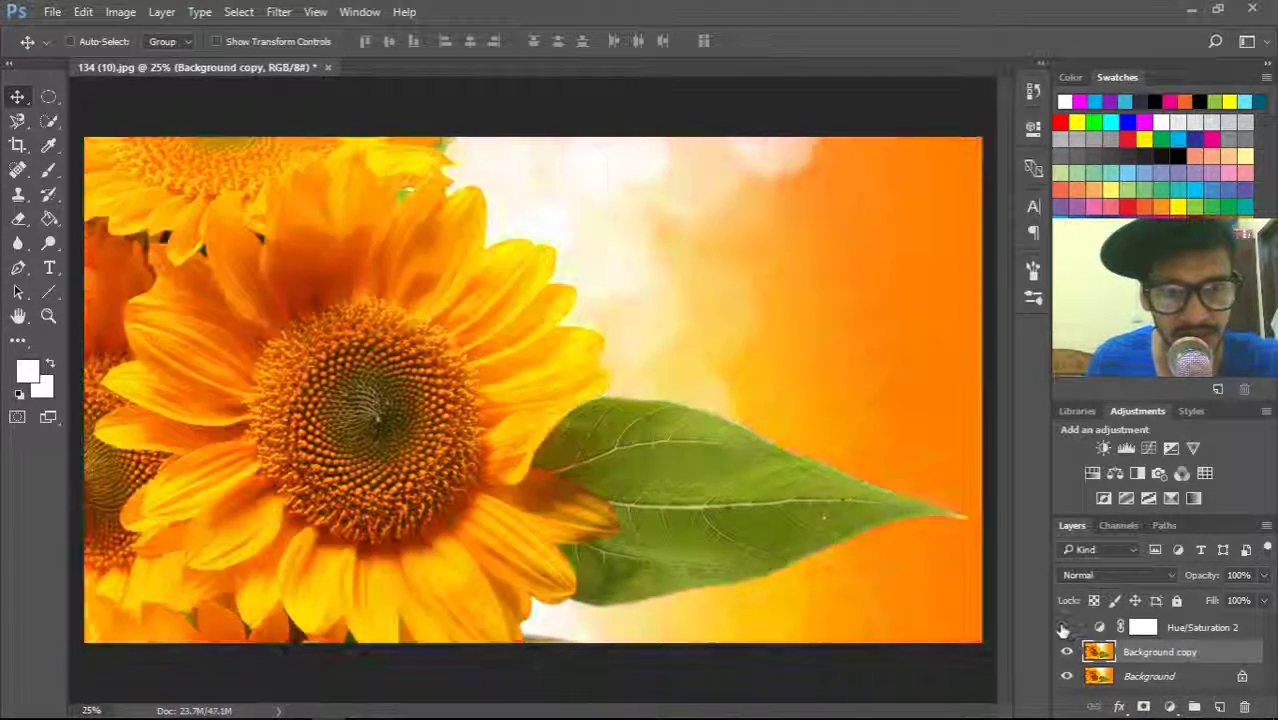
pyautogui.click(1067, 628)
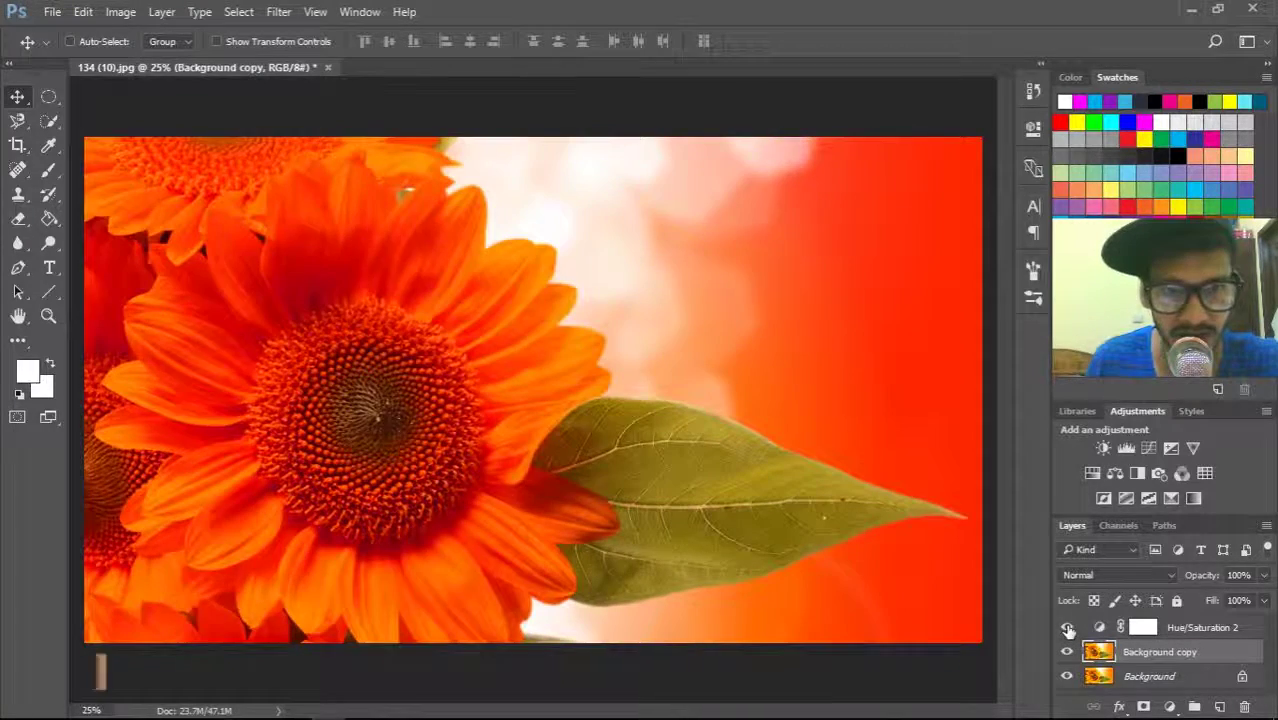
pyautogui.click(1067, 628)
pyautogui.click(1067, 628)
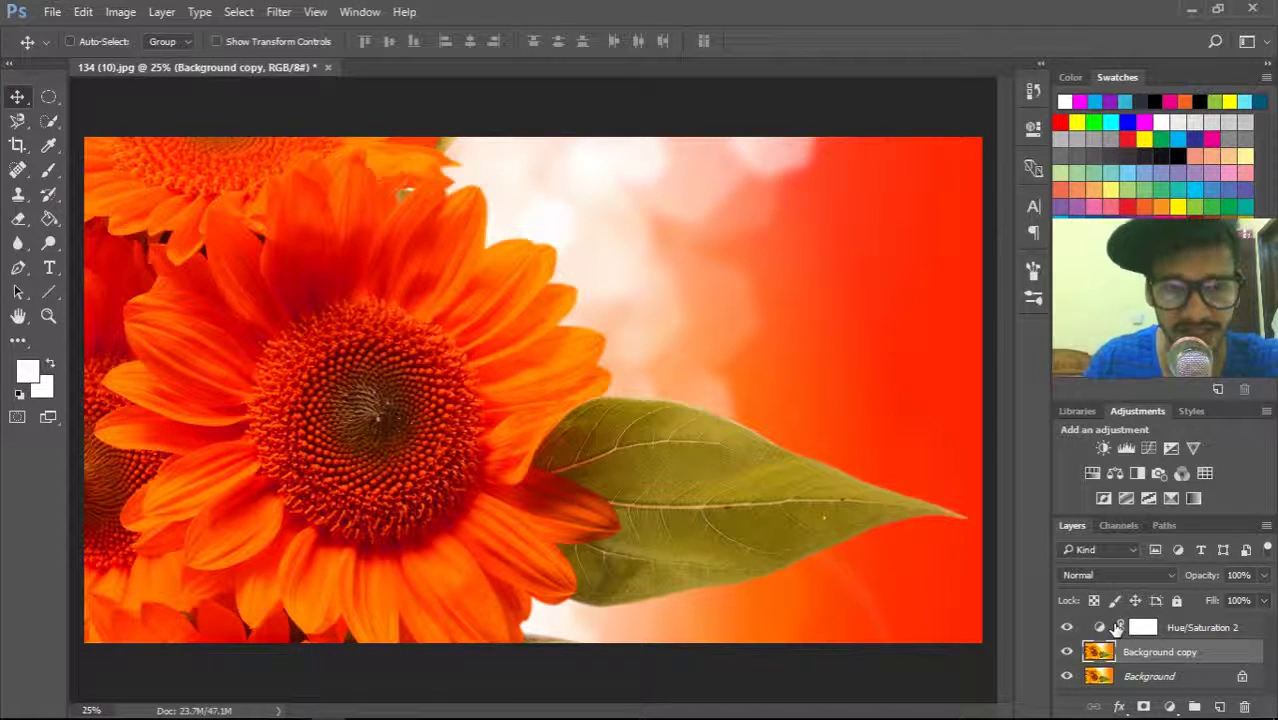
pyautogui.click(1218, 634)
pyautogui.press('Delete')
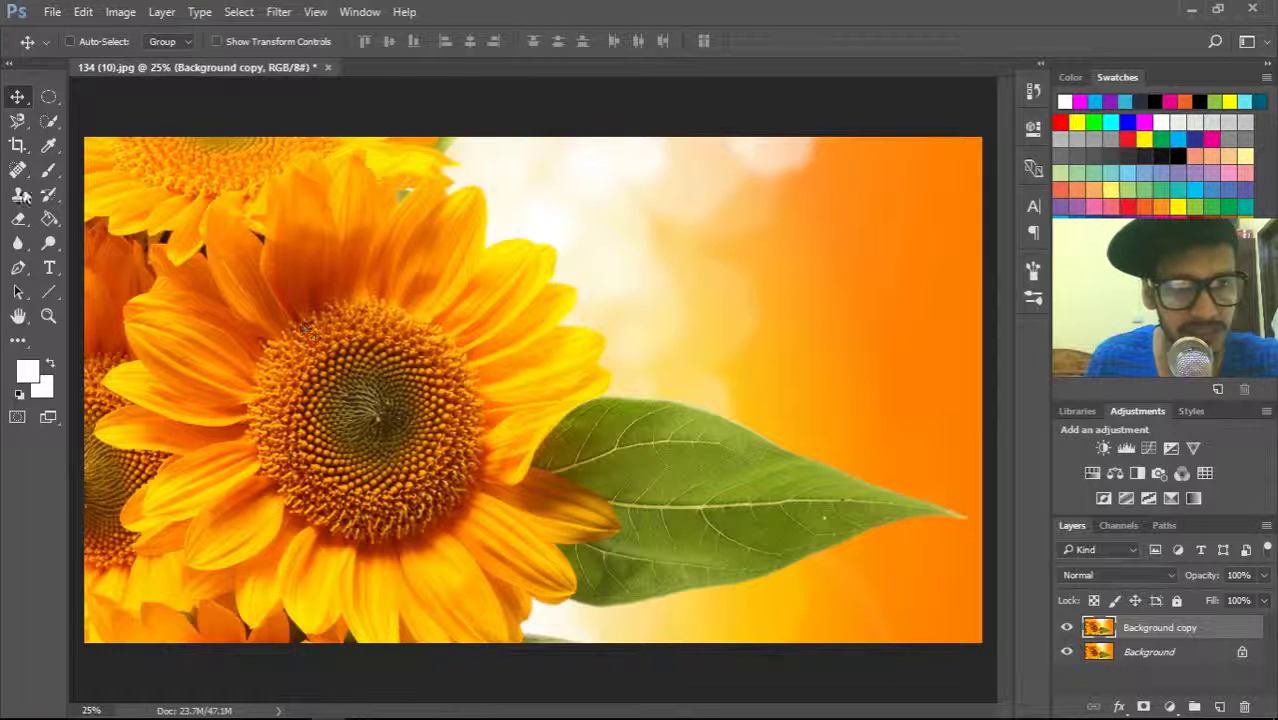
# - Paint over the right-side leaf with Quick Selection until it is fully selected
pyautogui.click(48, 120)
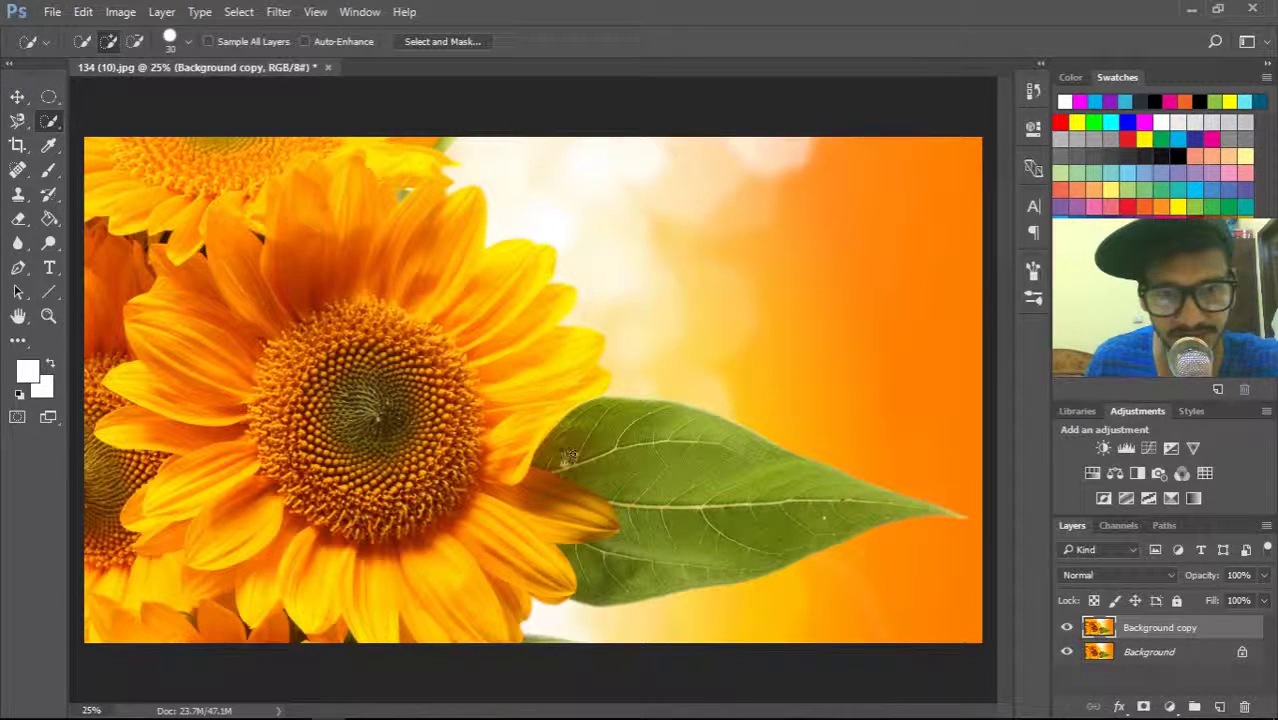
pyautogui.moveTo(549, 462)
pyautogui.mouseDown()
pyautogui.moveTo(596, 412)
pyautogui.moveTo(889, 505)
pyautogui.mouseUp()
pyautogui.moveTo(822, 530)
pyautogui.mouseDown()
pyautogui.moveTo(779, 568)
pyautogui.moveTo(612, 568)
pyautogui.mouseUp()
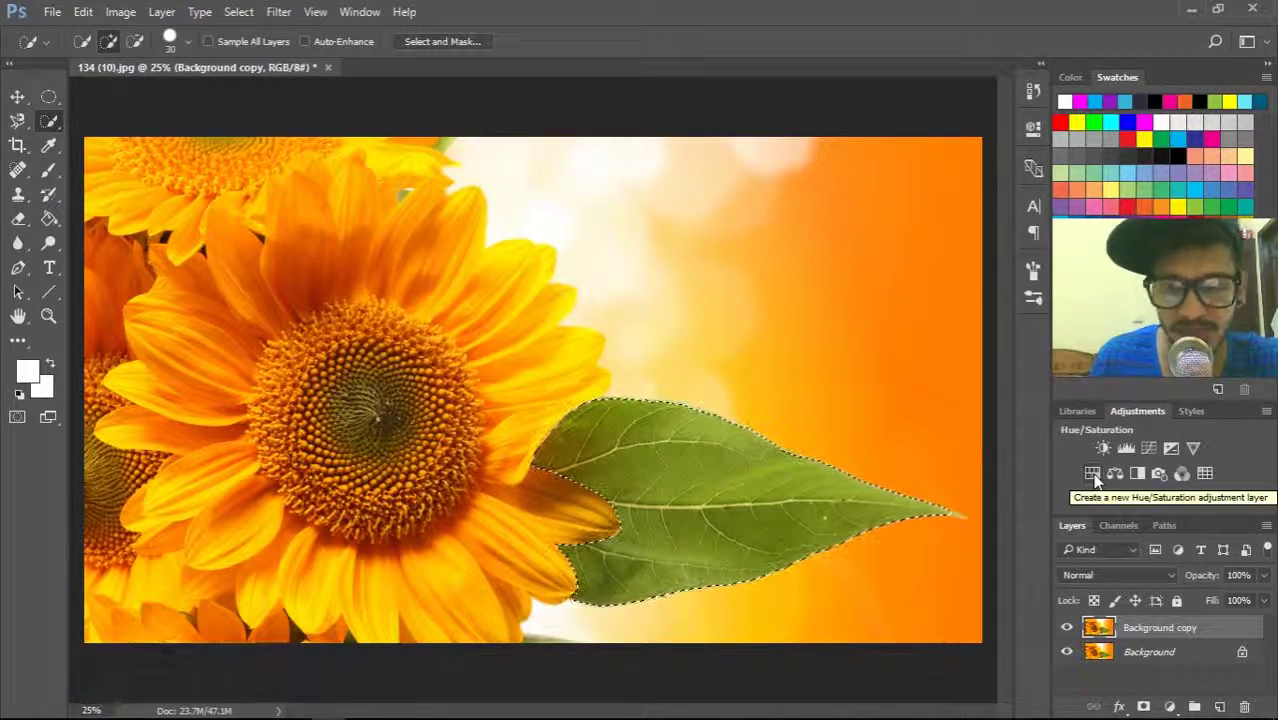
# - Add a leaf-masked Hue/Saturation layer at Hue -135, then reselect Background copy
pyautogui.click(1092, 474)
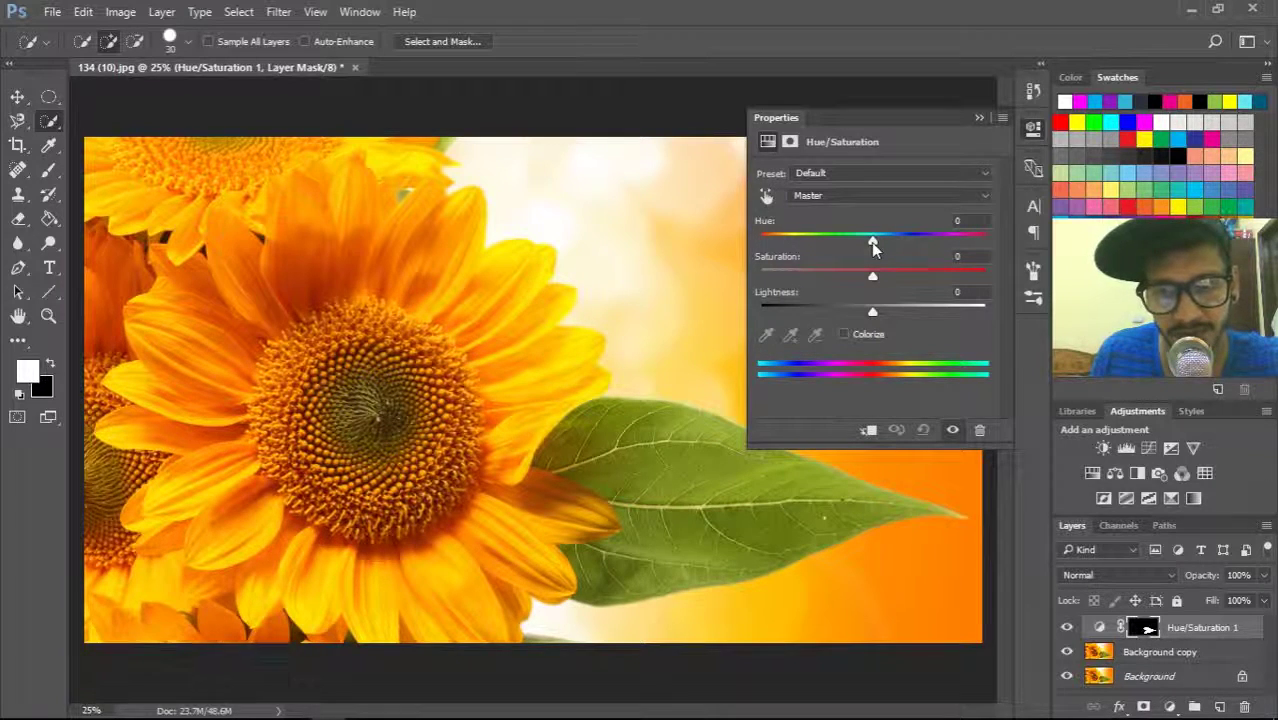
pyautogui.moveTo(872, 242); pyautogui.dragTo(781, 264)
pyautogui.click(979, 117)
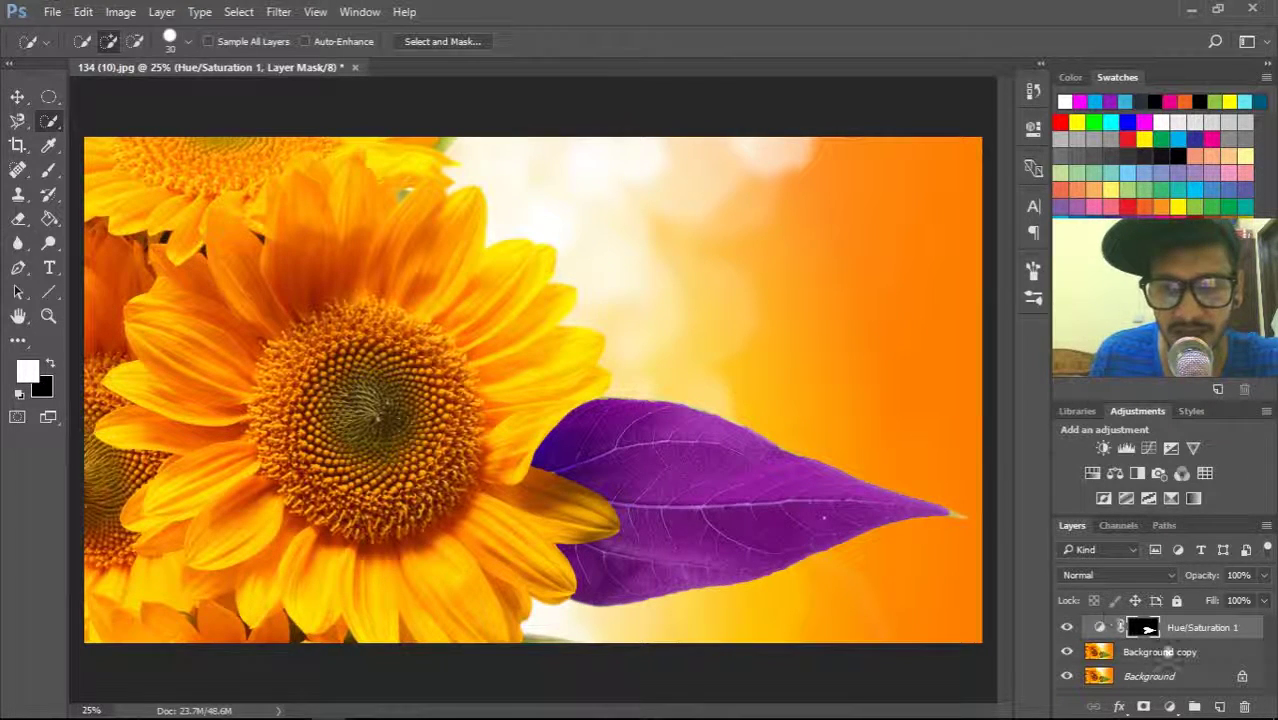
pyautogui.click(1166, 652)
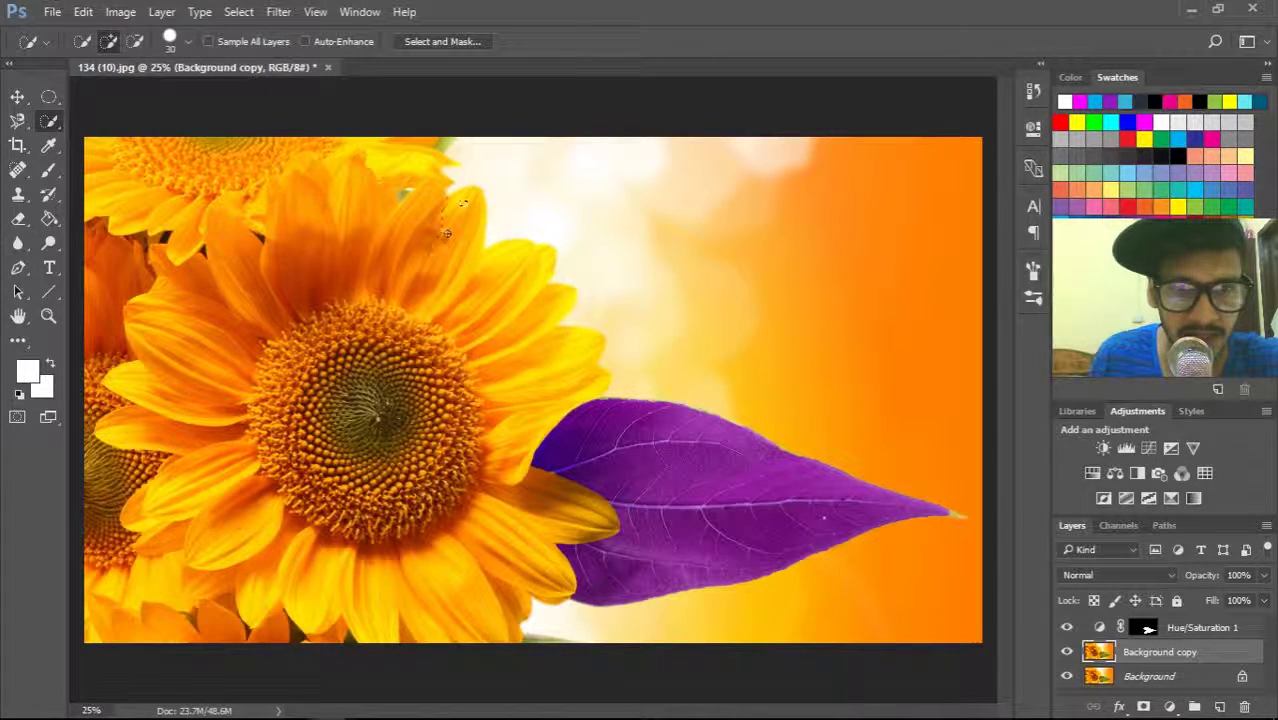
# - Quick-select the upper, lower, left and lower-left petals, trimming excess off the lower one
pyautogui.moveTo(410, 294); pyautogui.dragTo(442, 288)
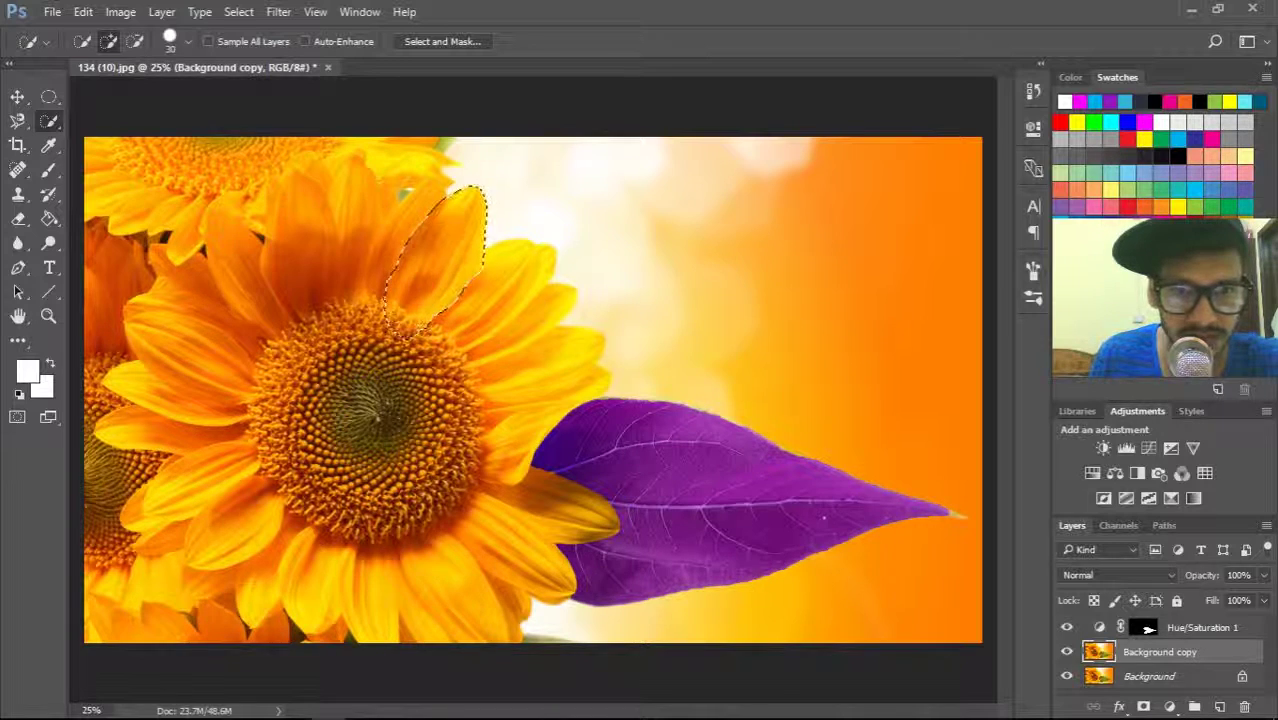
pyautogui.moveTo(472, 632)
pyautogui.mouseDown()
pyautogui.moveTo(430, 551)
pyautogui.moveTo(375, 520)
pyautogui.moveTo(355, 600)
pyautogui.mouseUp()
pyautogui.moveTo(370, 521)
pyautogui.mouseDown()
pyautogui.moveTo(375, 550)
pyautogui.moveTo(395, 520)
pyautogui.mouseUp()
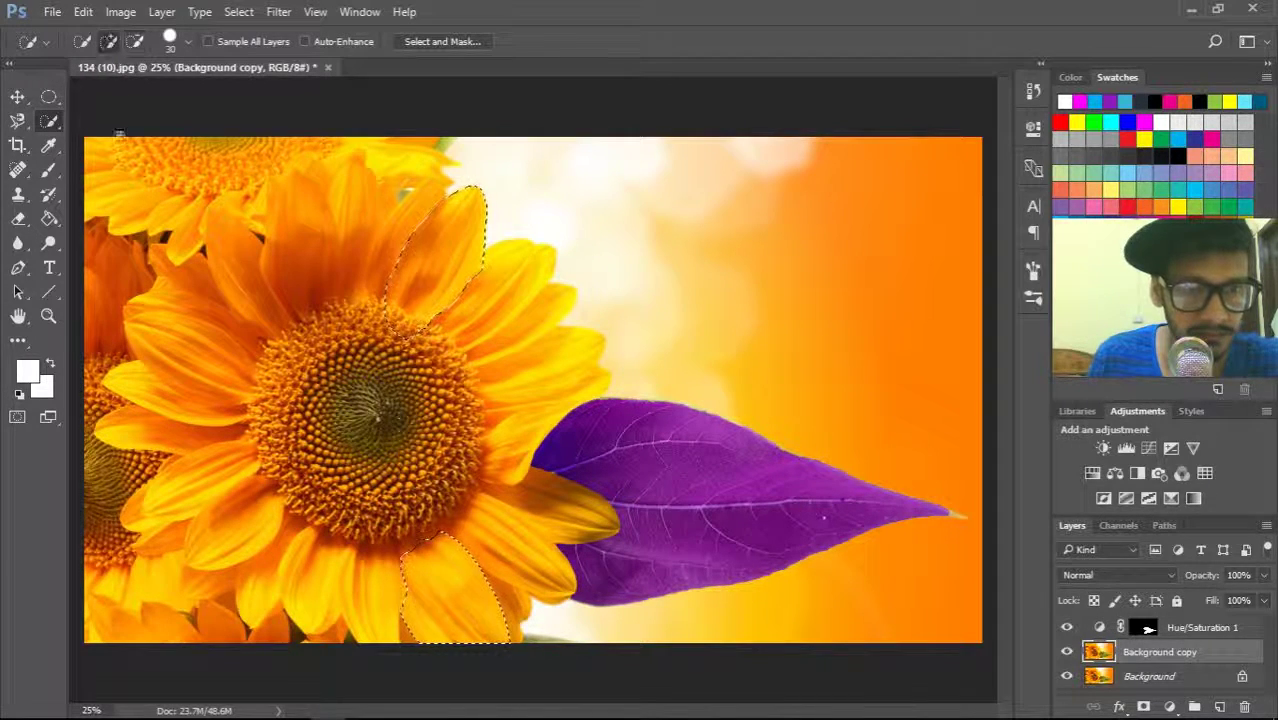
pyautogui.moveTo(145, 330)
pyautogui.mouseDown()
pyautogui.moveTo(250, 390)
pyautogui.moveTo(183, 333)
pyautogui.moveTo(240, 380)
pyautogui.moveTo(110, 390)
pyautogui.moveTo(330, 330)
pyautogui.moveTo(305, 350)
pyautogui.mouseUp()
pyautogui.moveTo(265, 505); pyautogui.dragTo(209, 553)
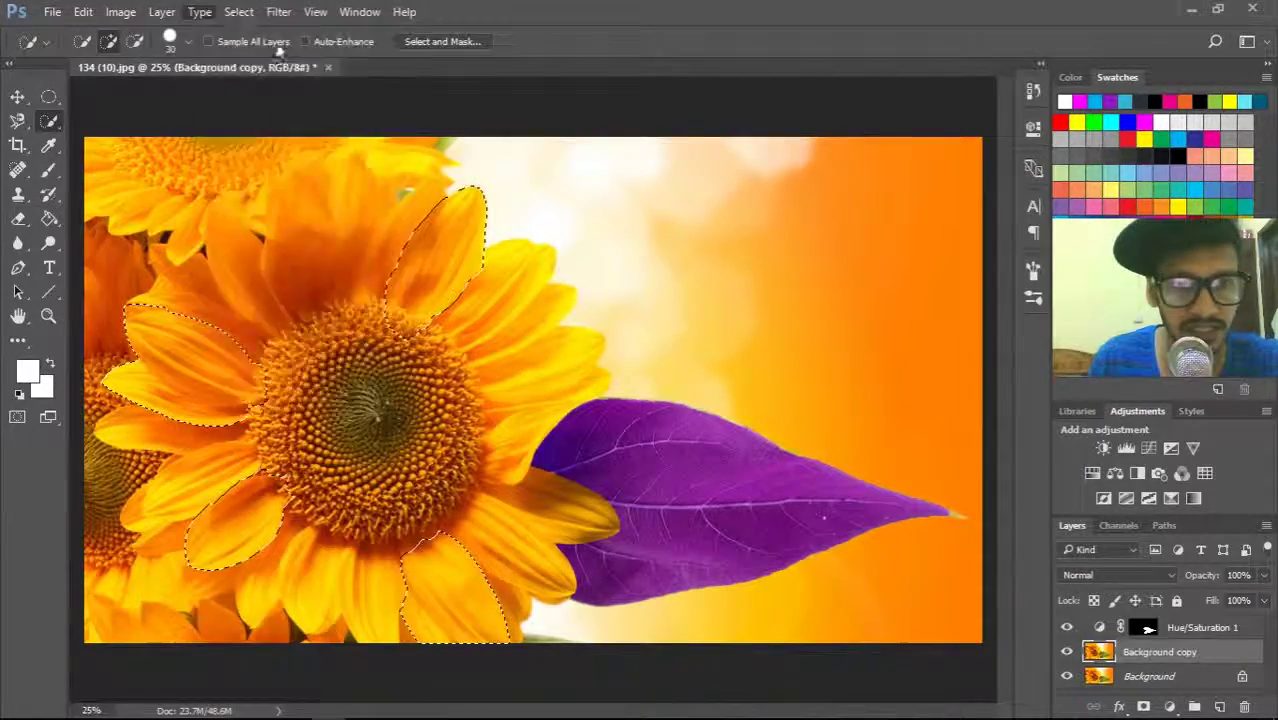
pyautogui.click(161, 12)
# - Add a petal-masked Hue/Saturation 2 layer with Hue +32 to make the petals lime green
pyautogui.moveTo(262, 251)
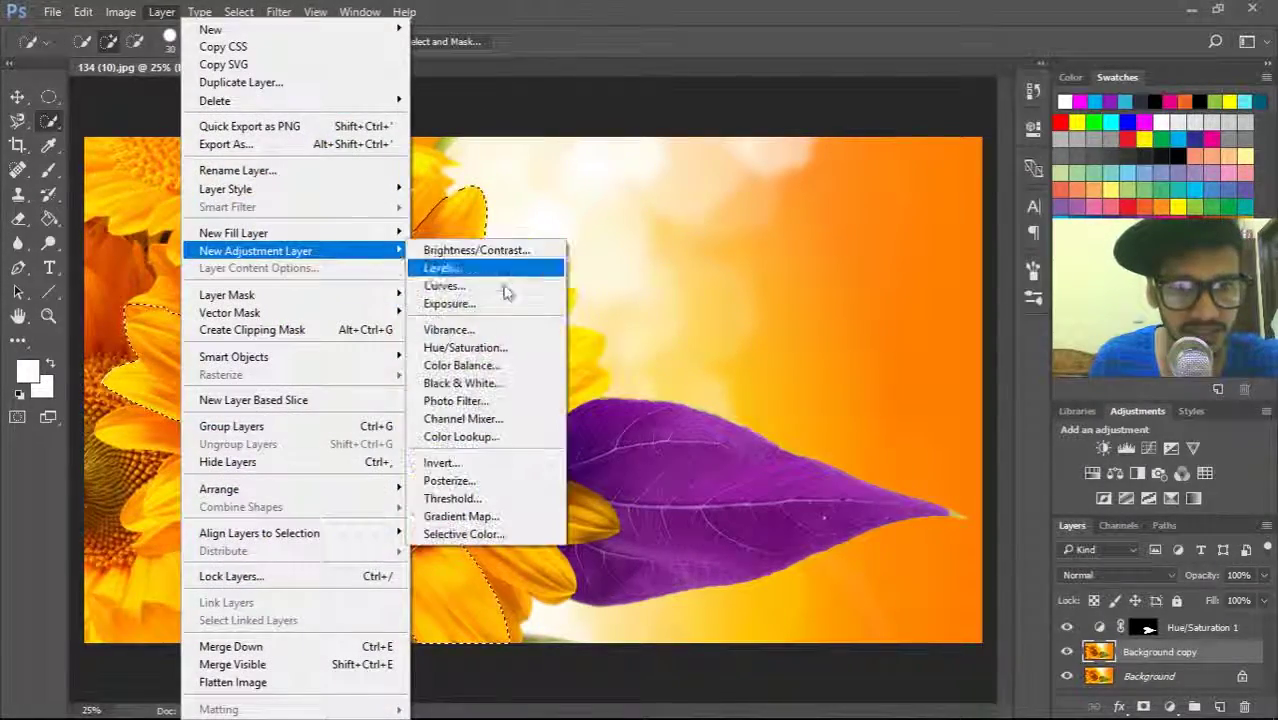
pyautogui.click(507, 346)
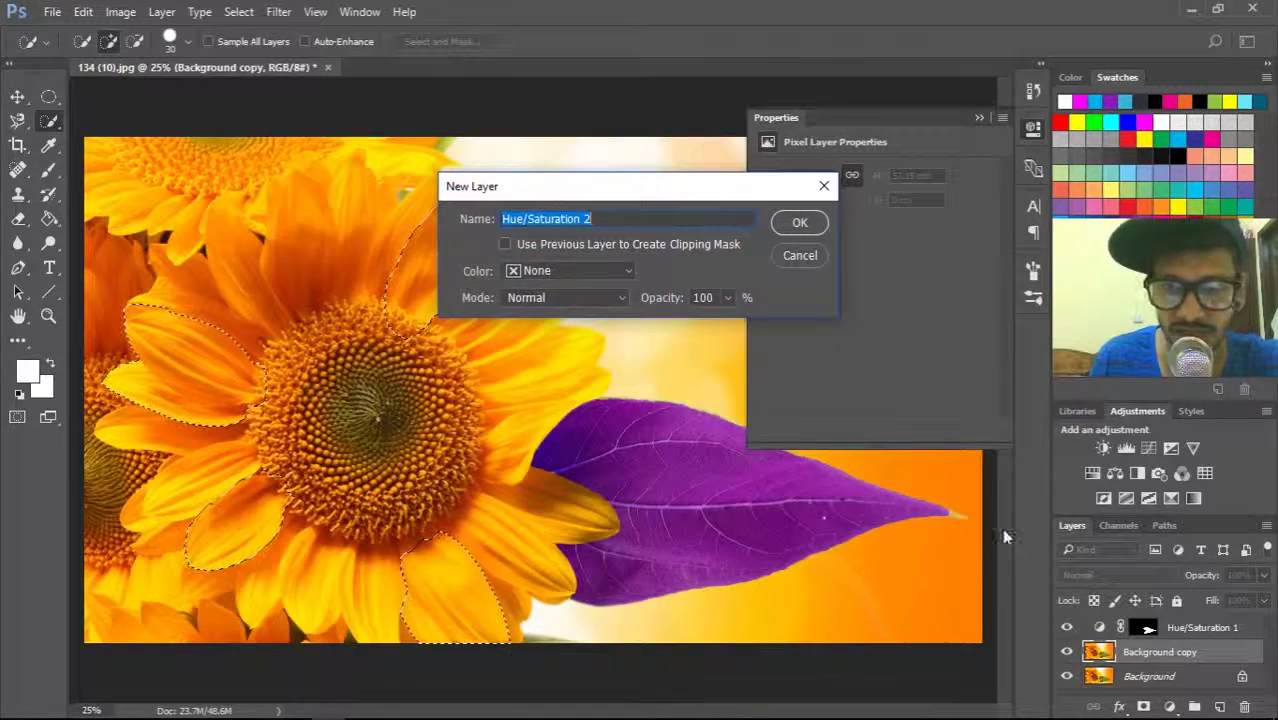
pyautogui.click(809, 226)
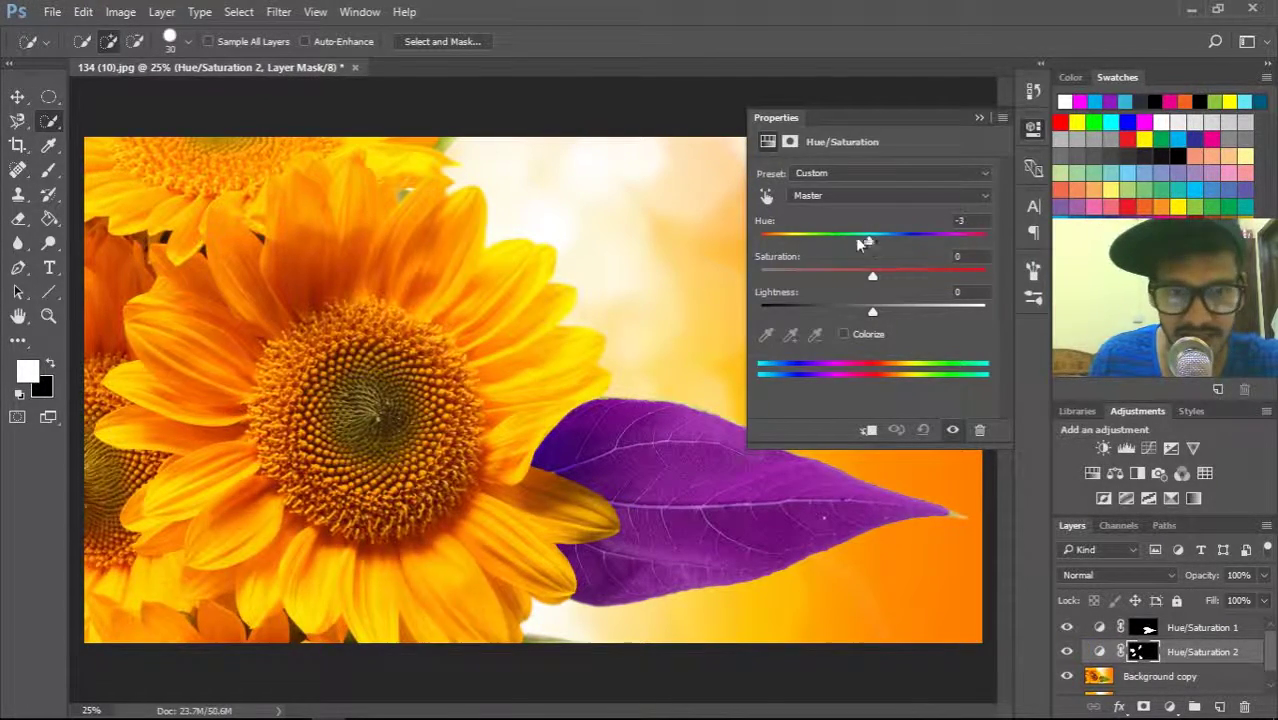
pyautogui.moveTo(857, 243); pyautogui.dragTo(837, 288)
pyautogui.moveTo(817, 292); pyautogui.dragTo(910, 357)
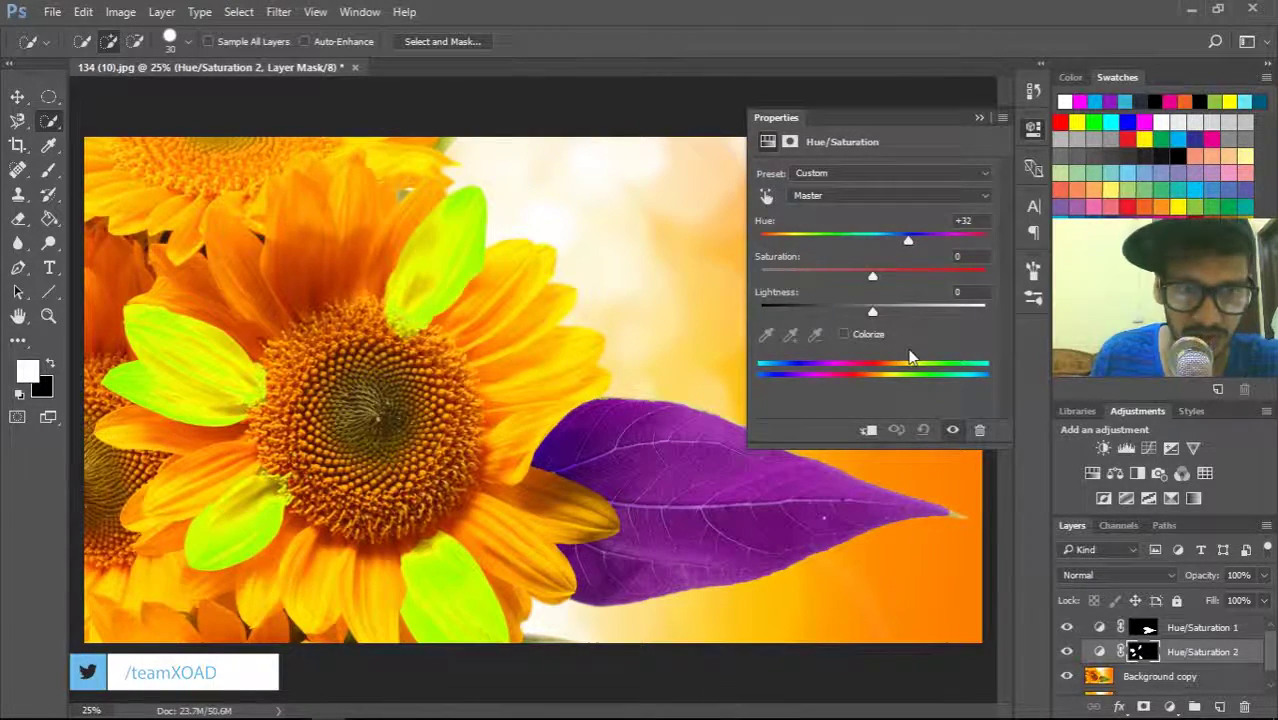
pyautogui.click(980, 119)
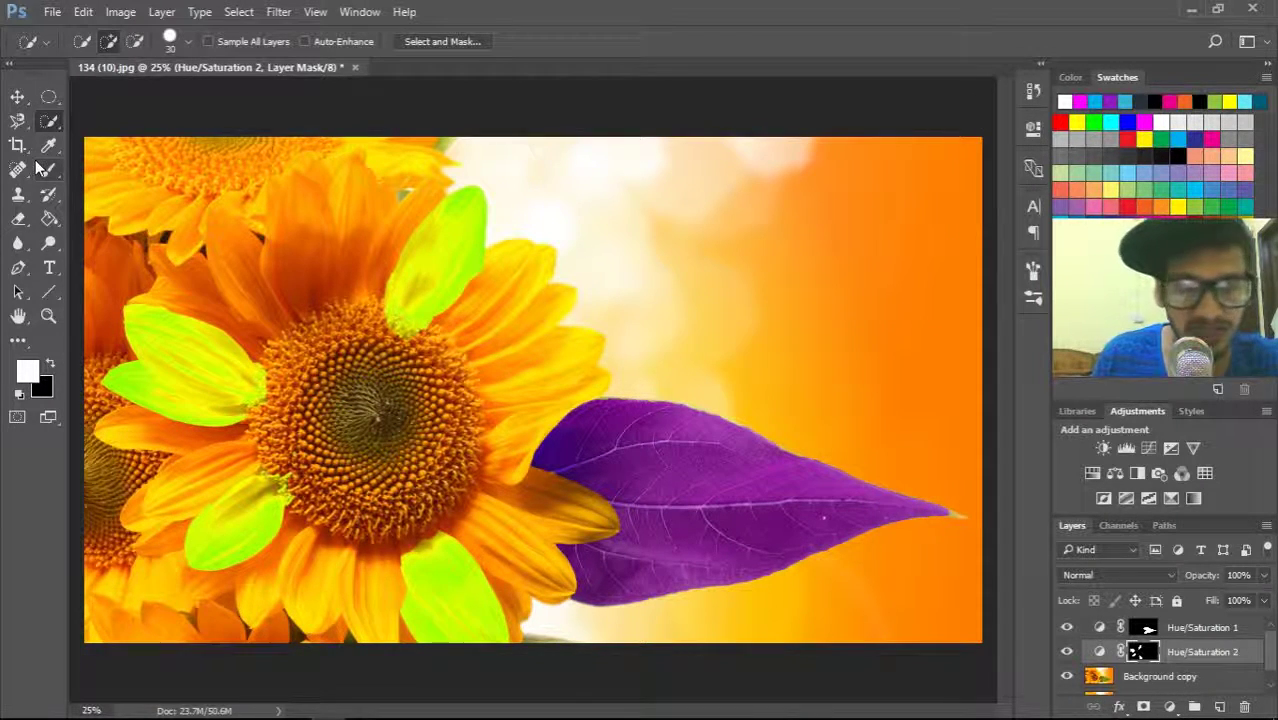
# - Select the Eraser with a soft round brush tip at 100 px
pyautogui.click(18, 218)
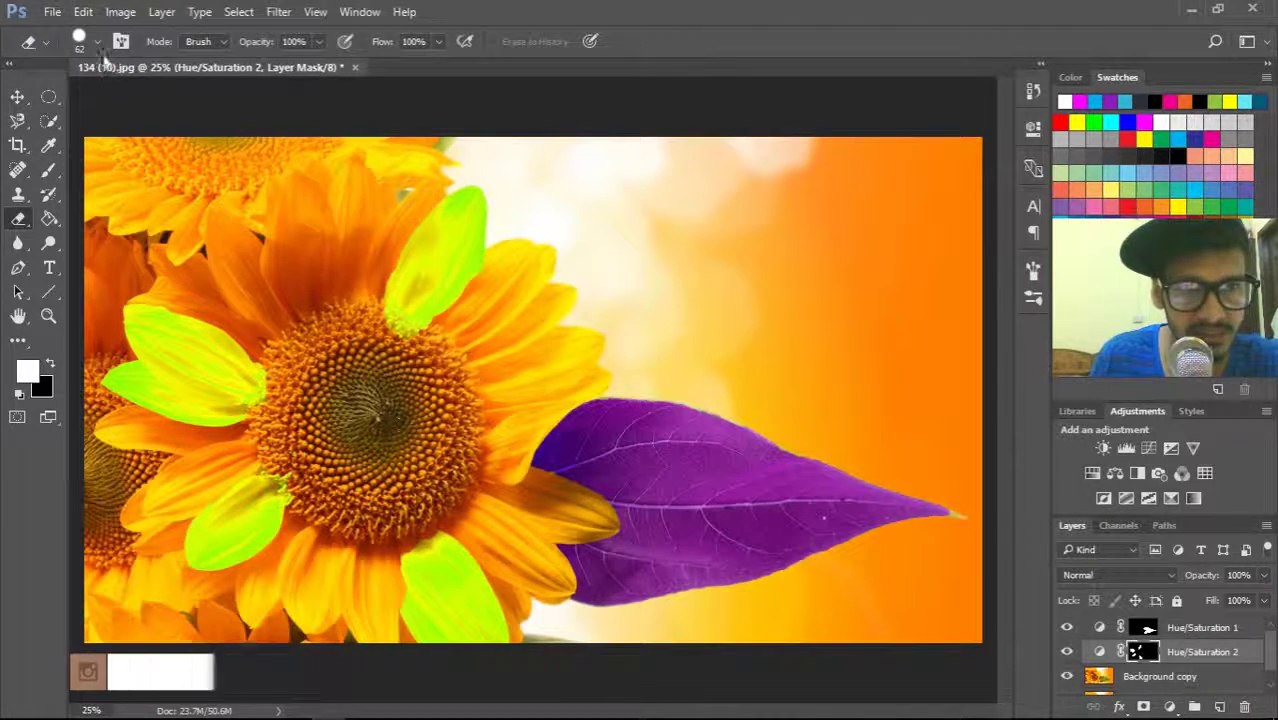
pyautogui.click(97, 43)
pyautogui.click(60, 238)
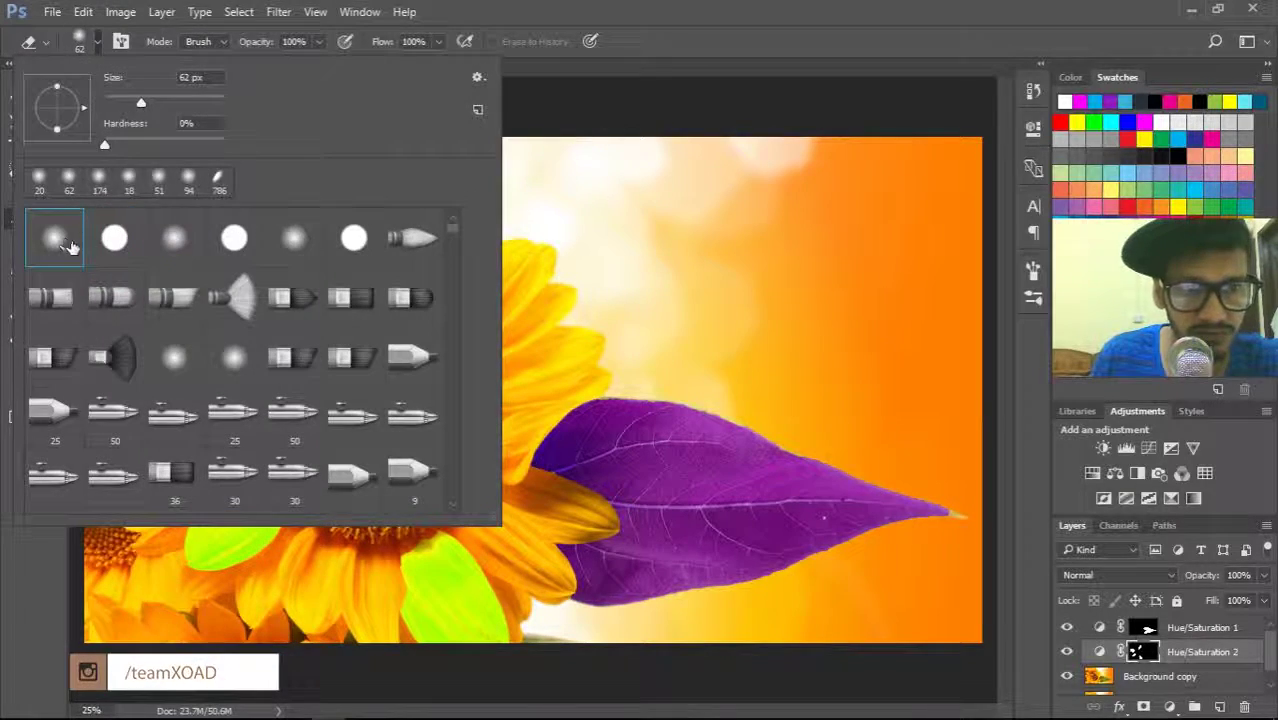
pyautogui.click(628, 56)
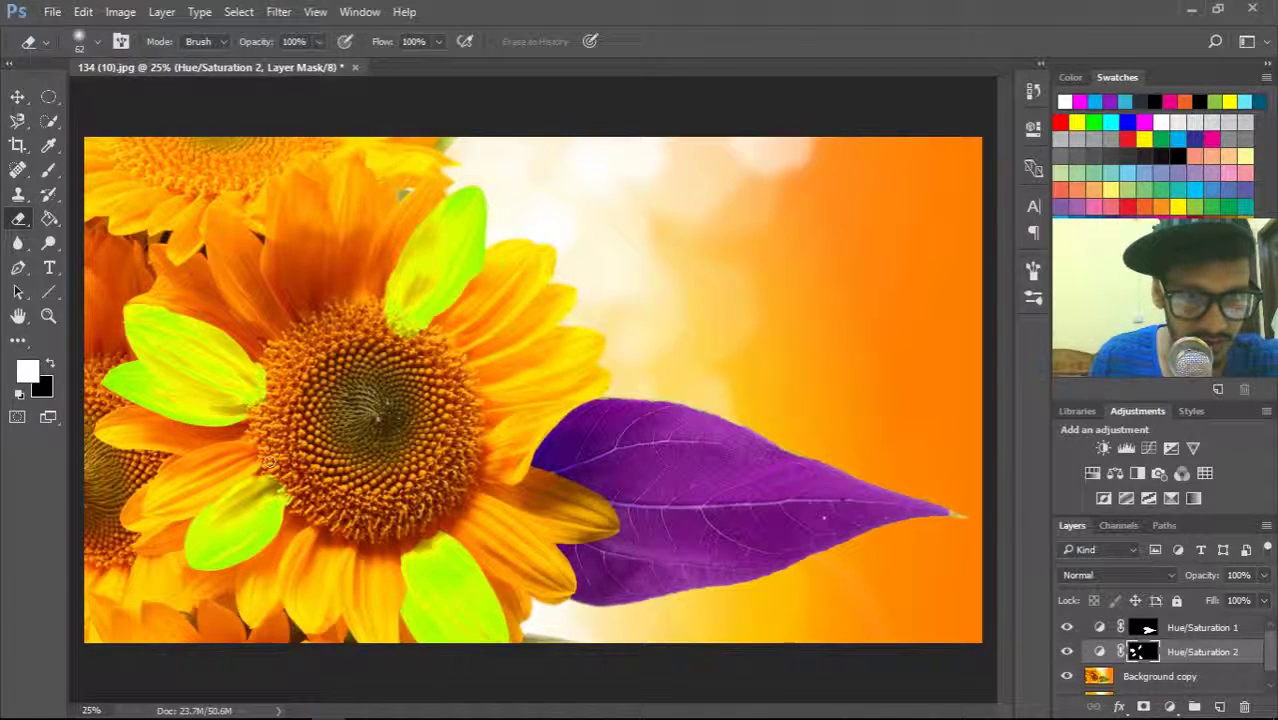
pyautogui.rightClick(340, 433)
pyautogui.press('Return')
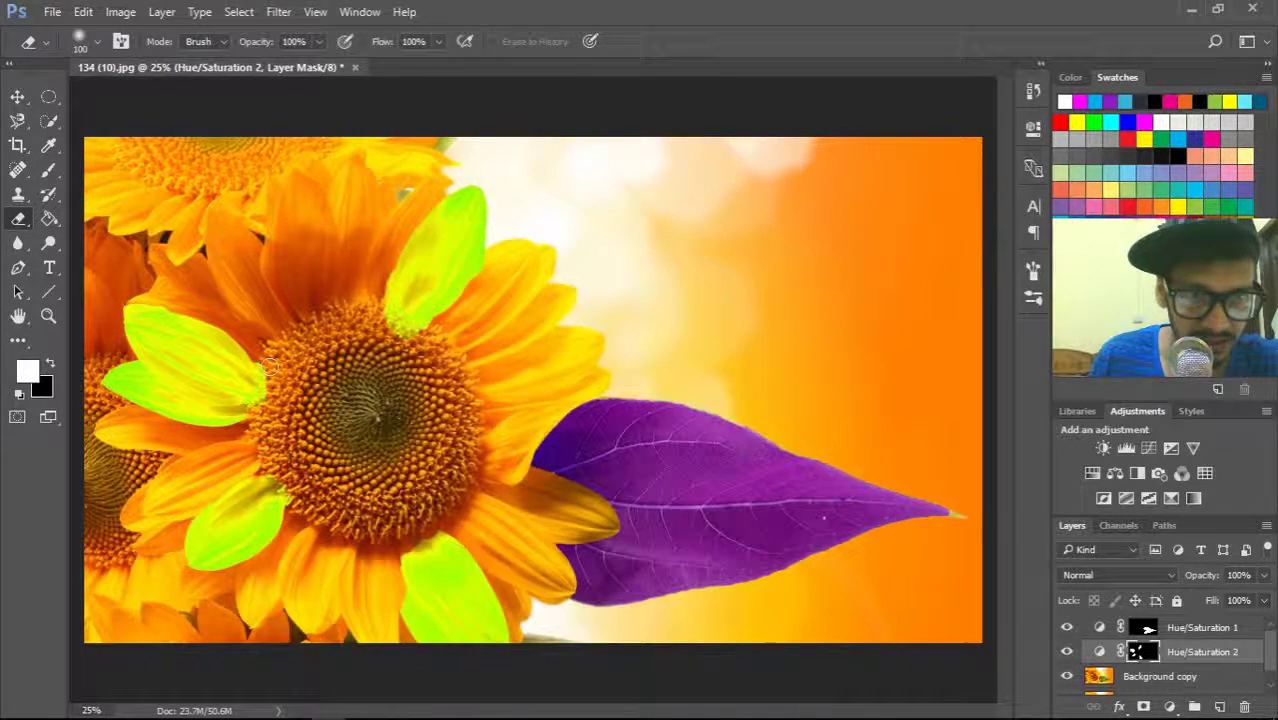
# - Erase green on the mask near the petal bases, then enlarge the eraser to 291 px
pyautogui.moveTo(275, 370)
pyautogui.mouseDown()
pyautogui.moveTo(266, 409)
pyautogui.moveTo(207, 433)
pyautogui.mouseUp()
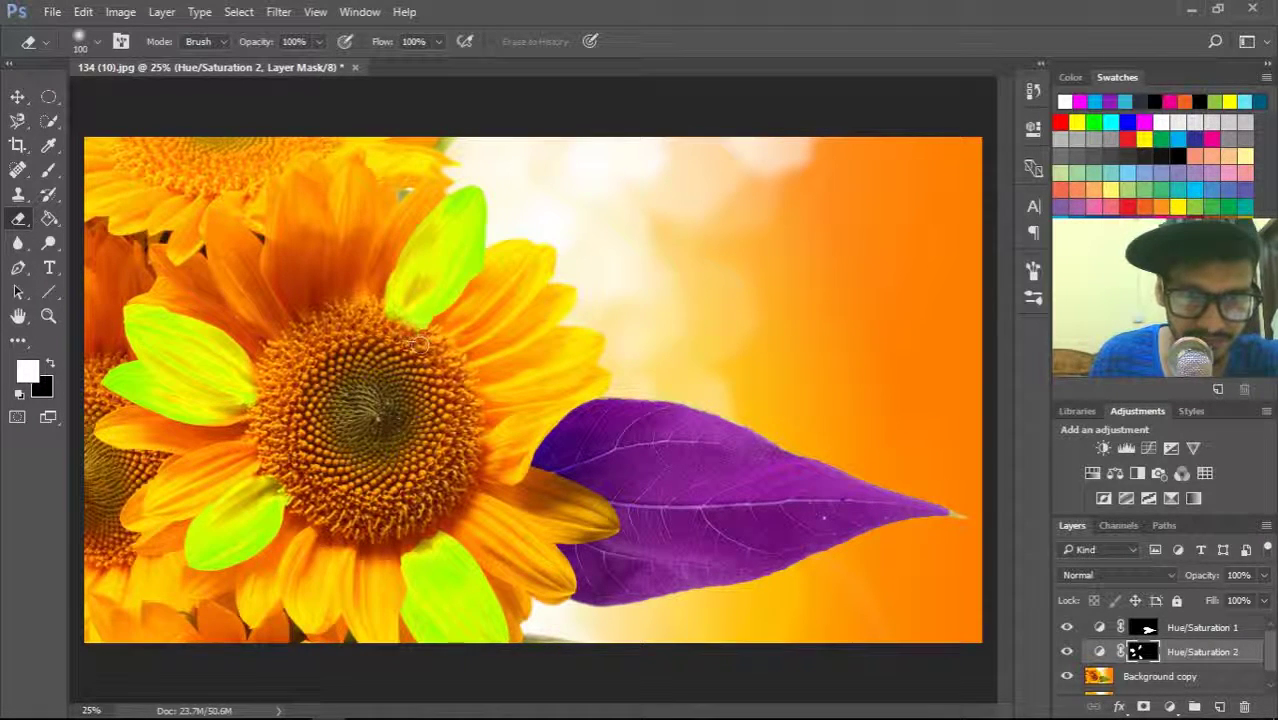
pyautogui.moveTo(379, 298); pyautogui.dragTo(379, 284)
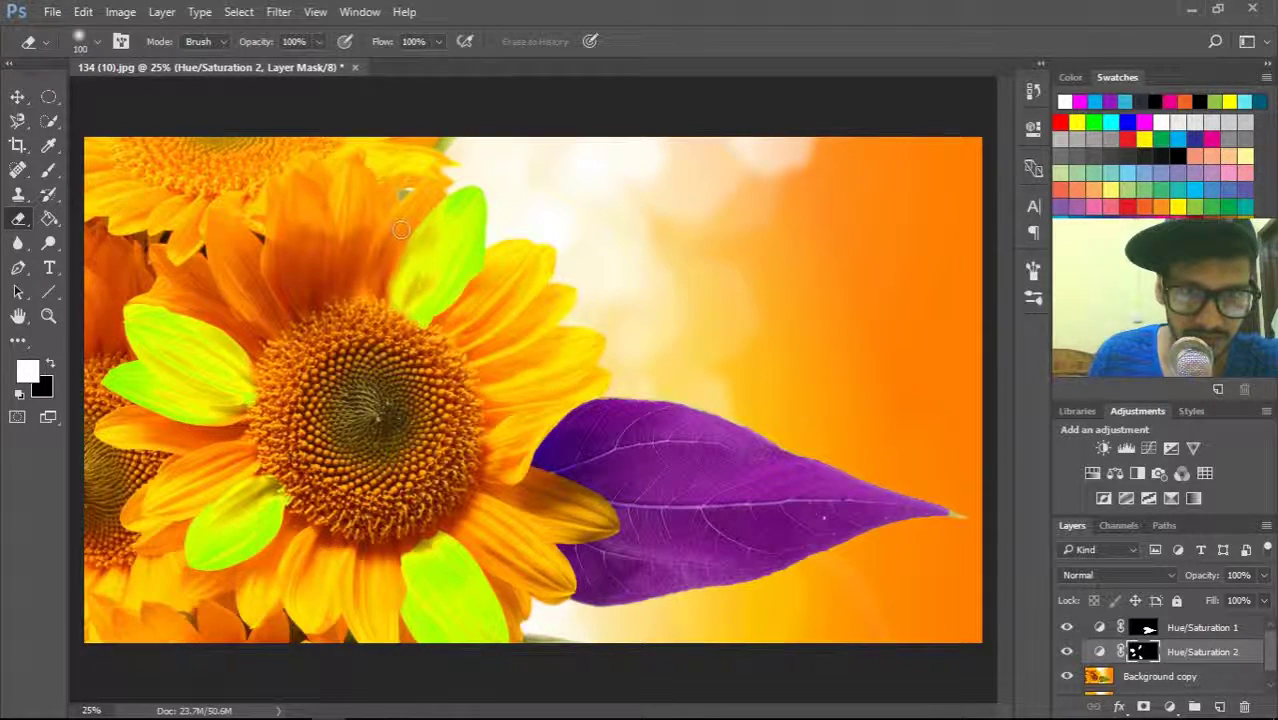
pyautogui.rightClick(435, 185)
pyautogui.moveTo(536, 277); pyautogui.dragTo(613, 250)
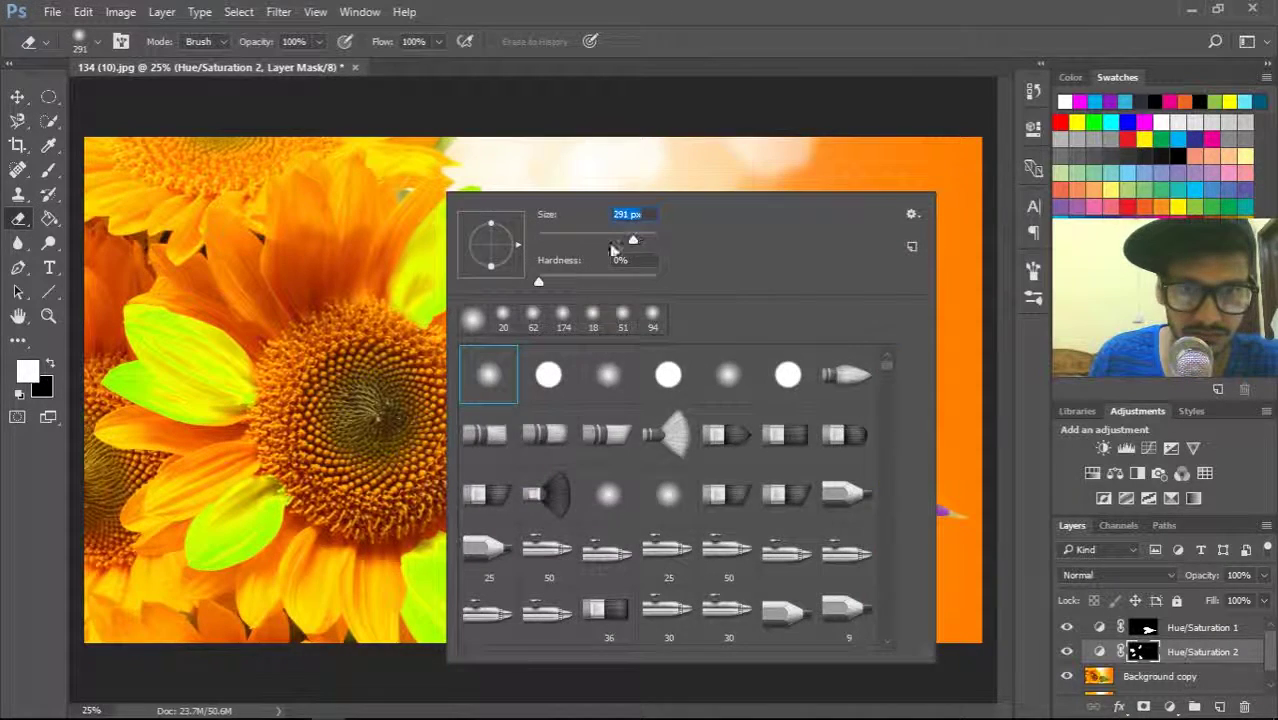
pyautogui.press('Return')
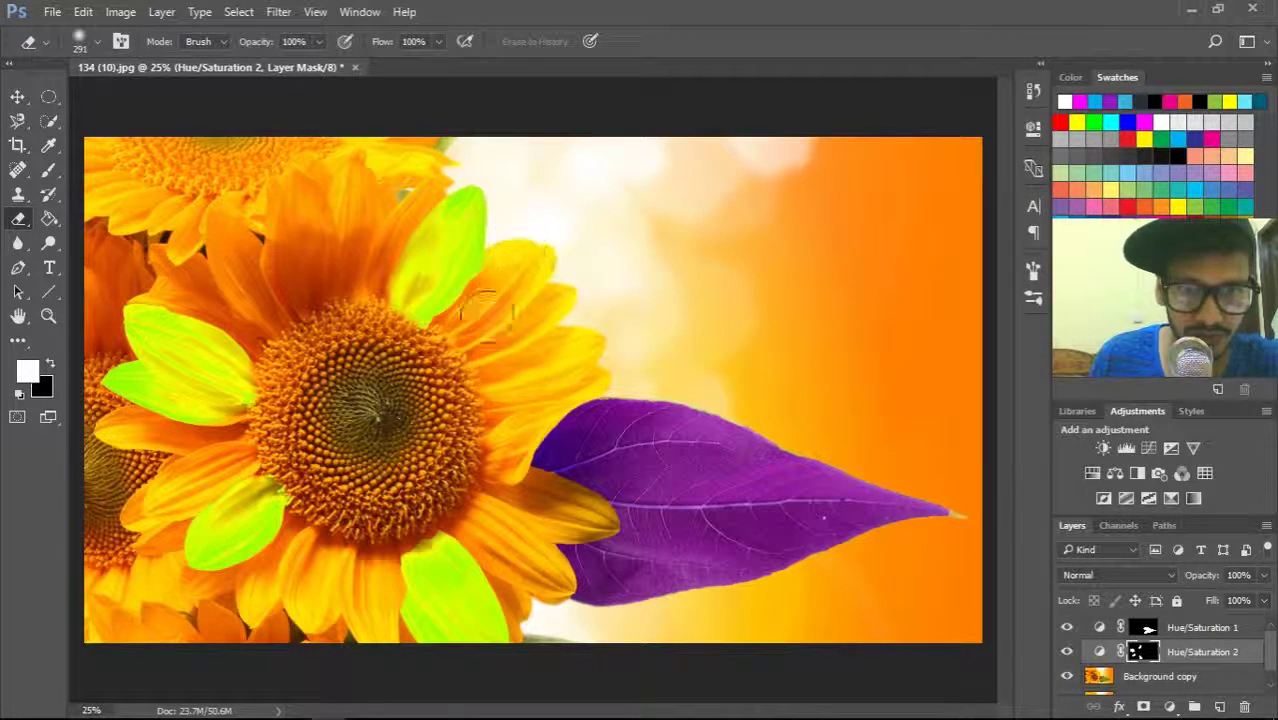